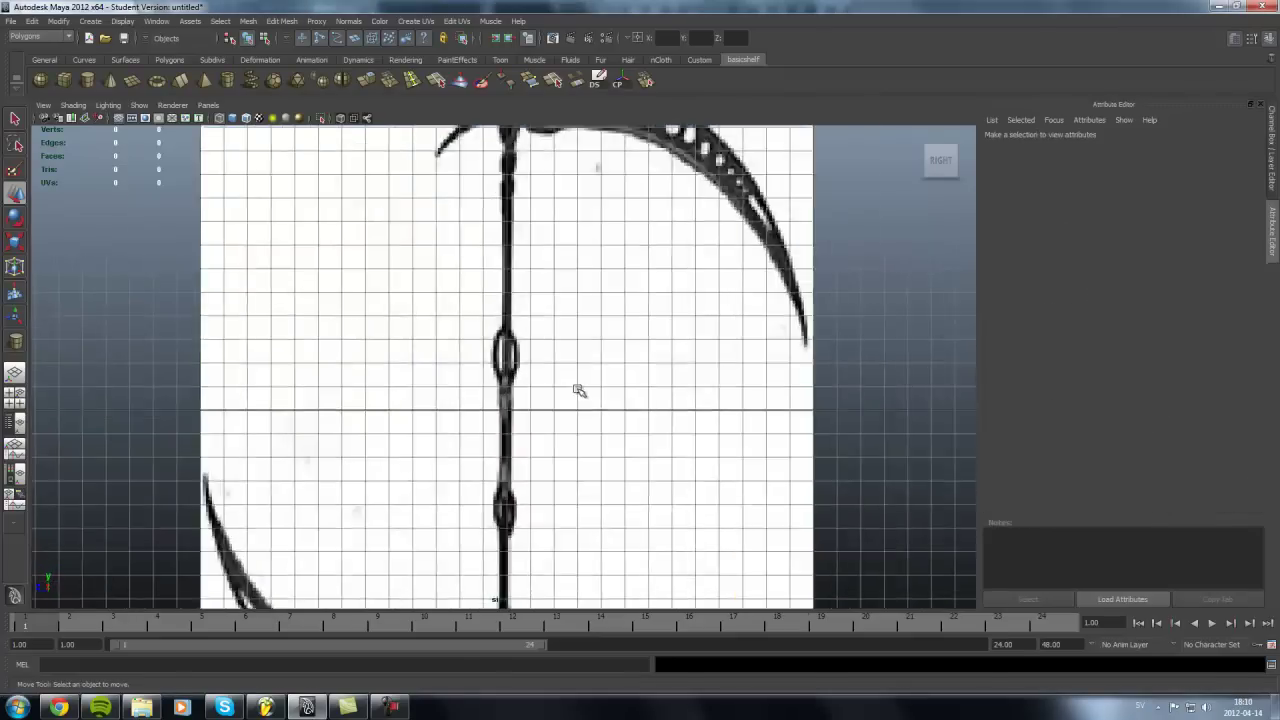
Extrude the cylinder's top faces in scaled sections up the reference shaft to the blade's base
click(504, 447)
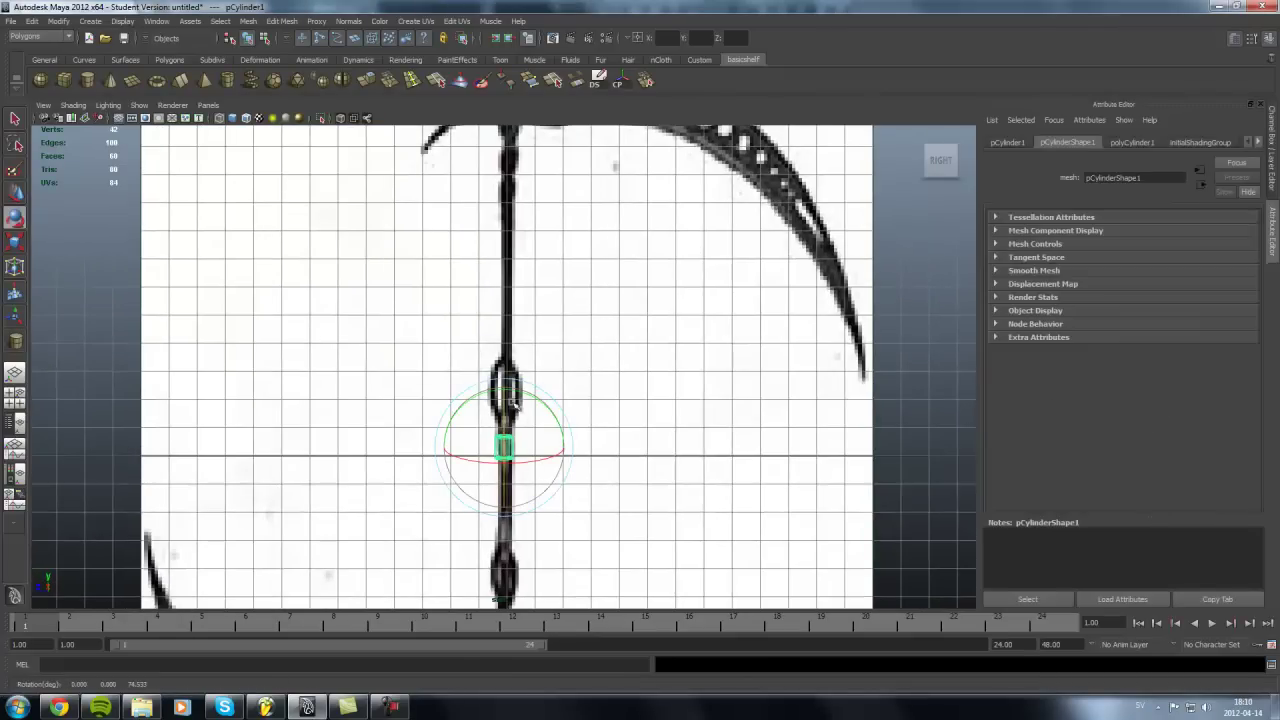
click(1272, 150)
scroll(551, 457, up, 3)
key(w)
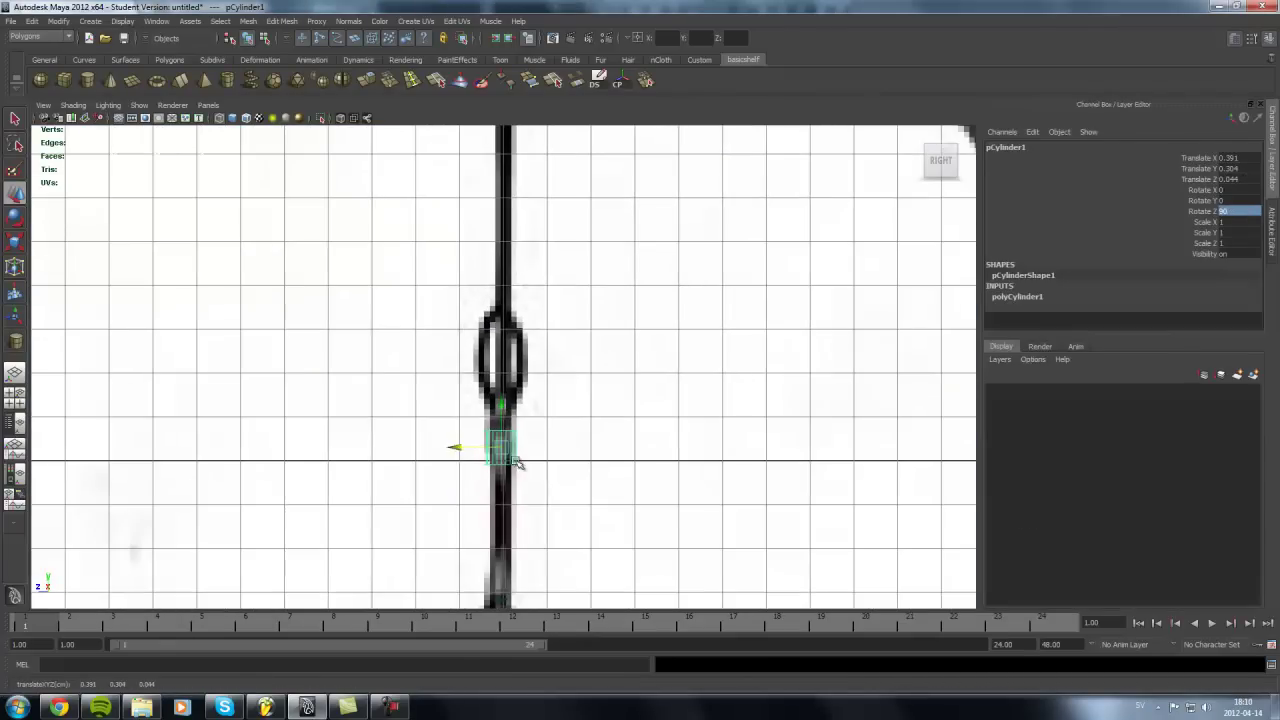
key(ctrl+e)
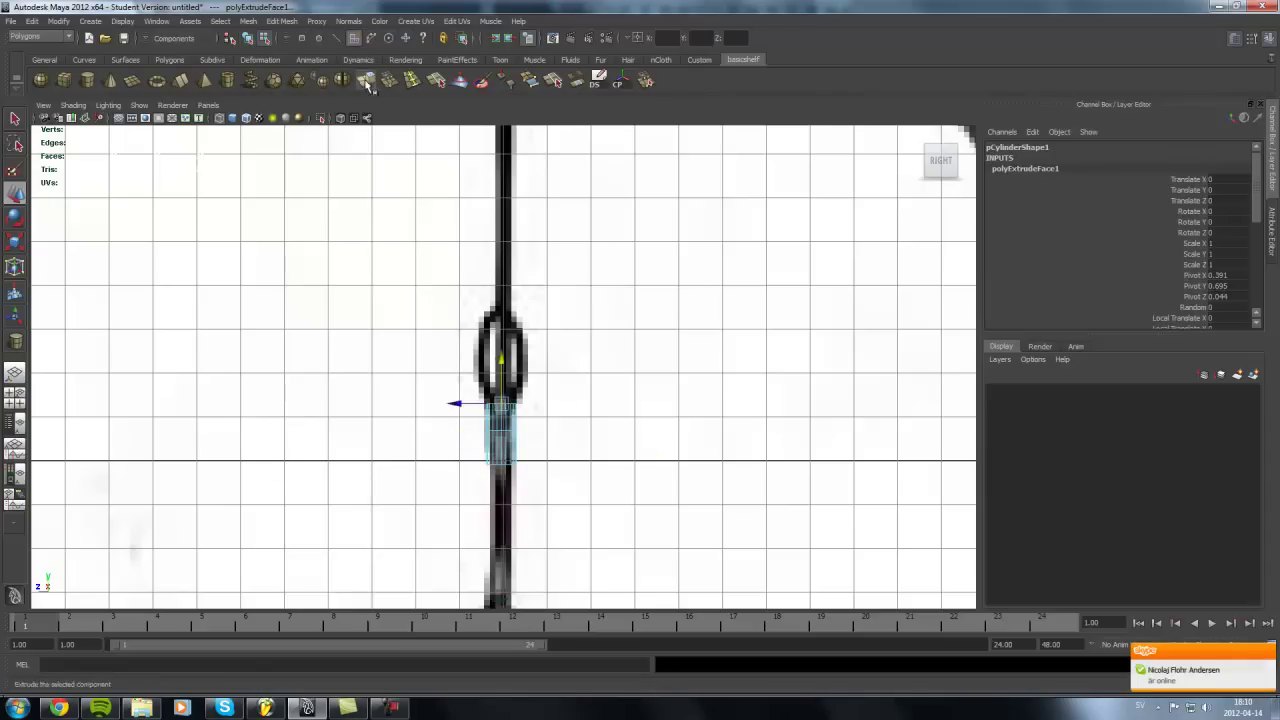
click(370, 84)
click(370, 84)
drag(501, 398, 505, 396)
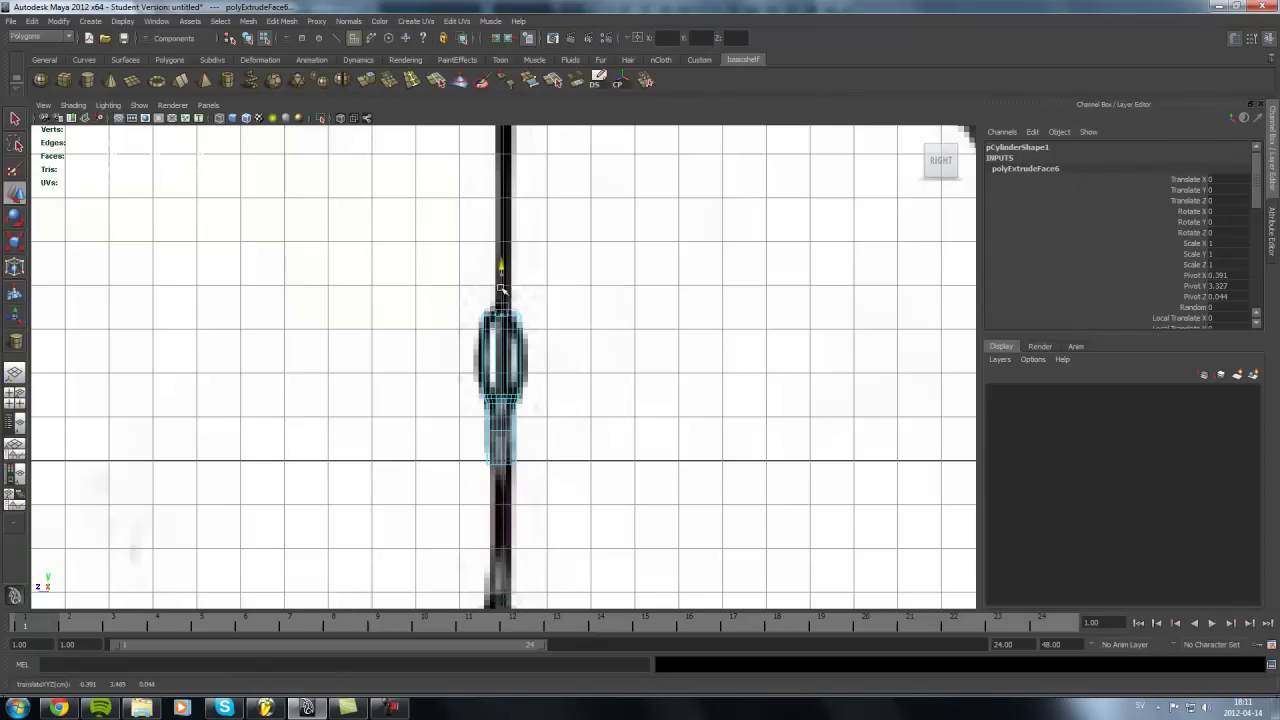
key(ctrl+e)
scroll(537, 358, up, 5)
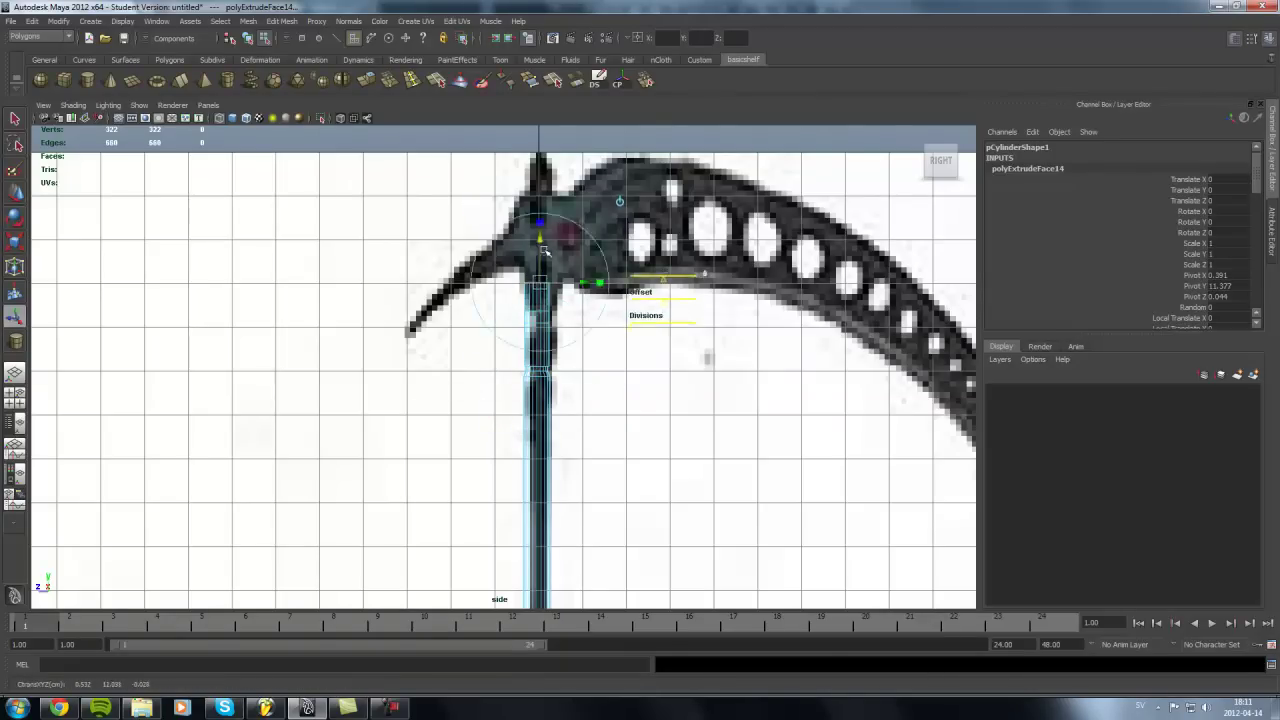
right_drag(567, 295, 575, 280)
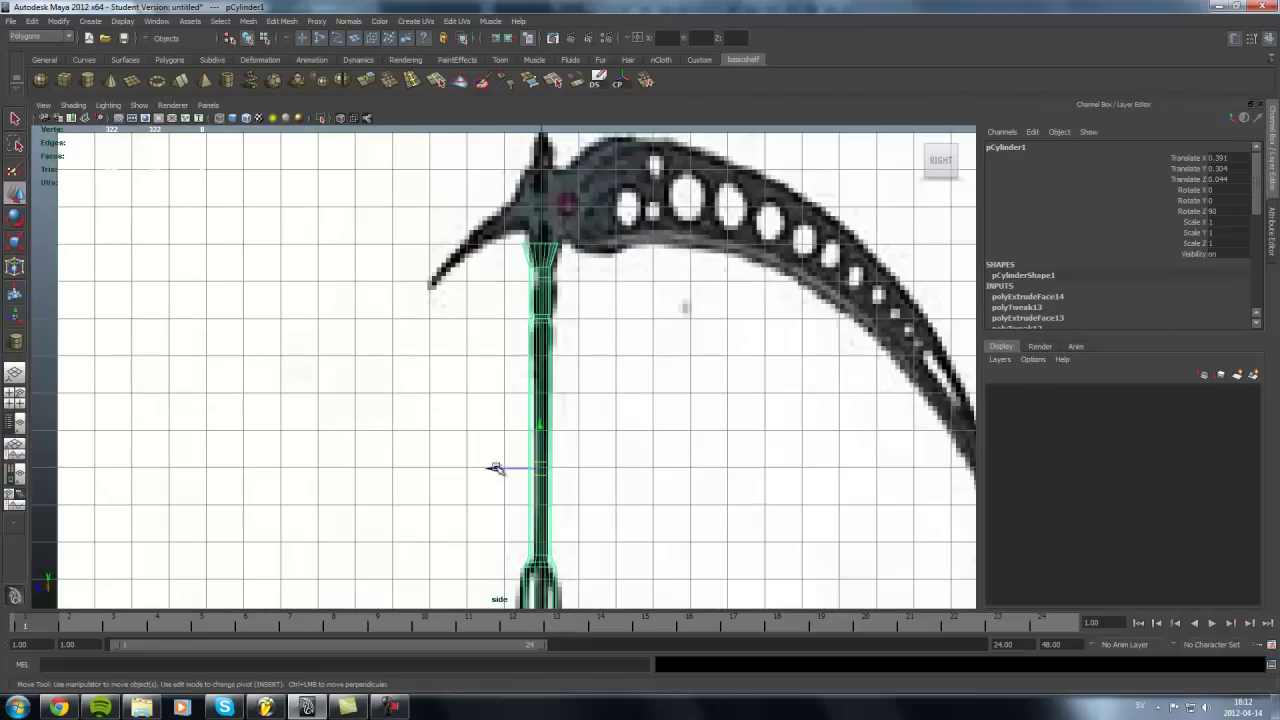
Create a polygon cube at the top of the handle with 4 width subdivisions
scroll(500, 468, up, 3)
scroll(585, 329, down, 4)
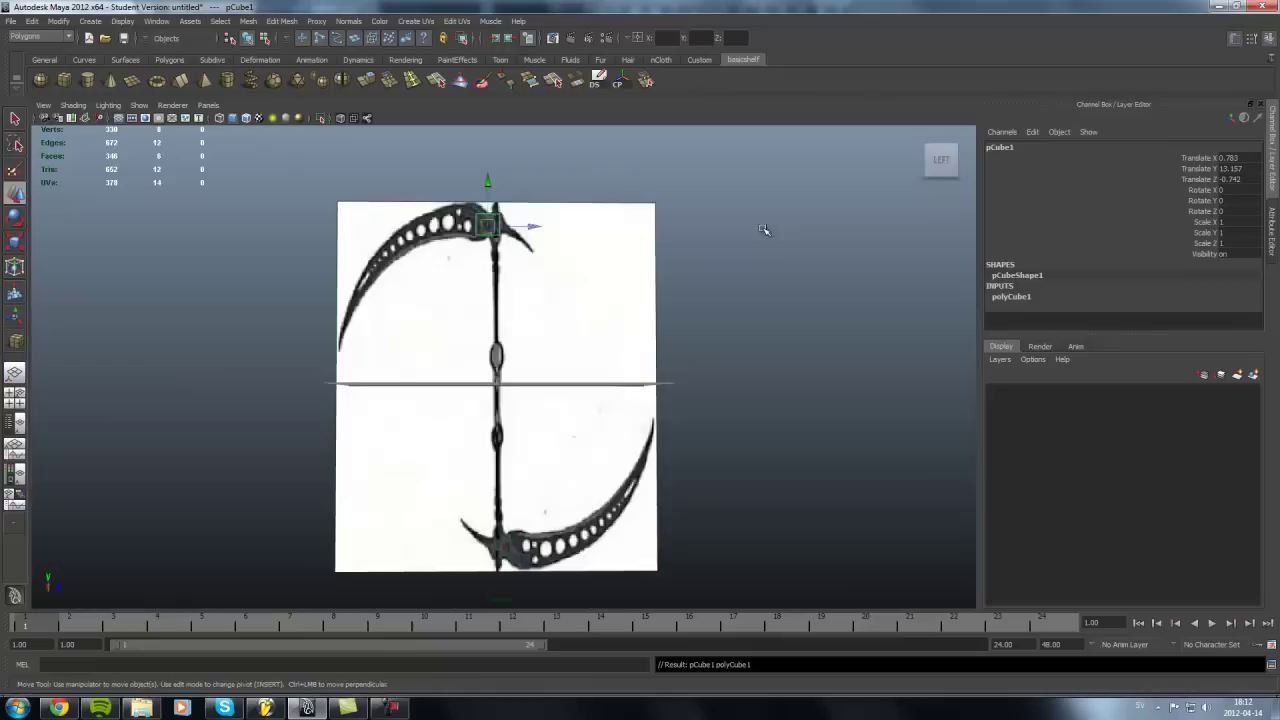
alt+drag(757, 229, 560, 280)
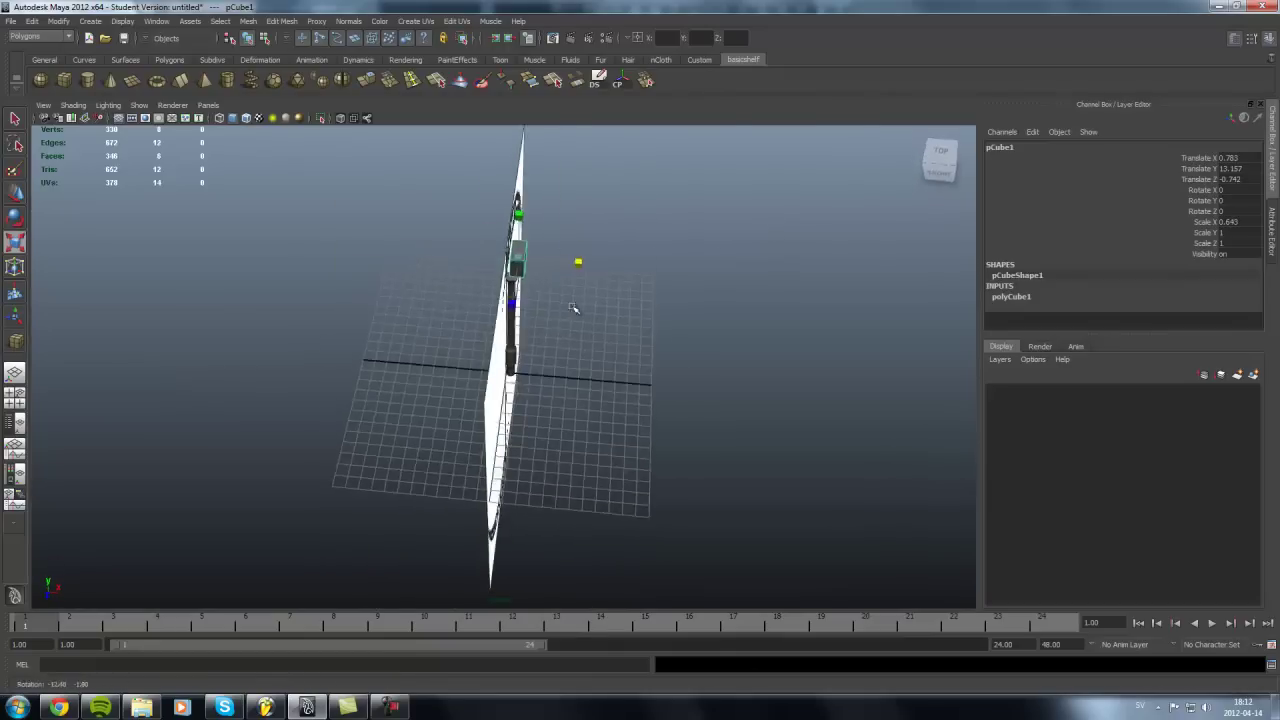
key(w)
key(space)
key(space)
key(ctrl+a)
click(1106, 142)
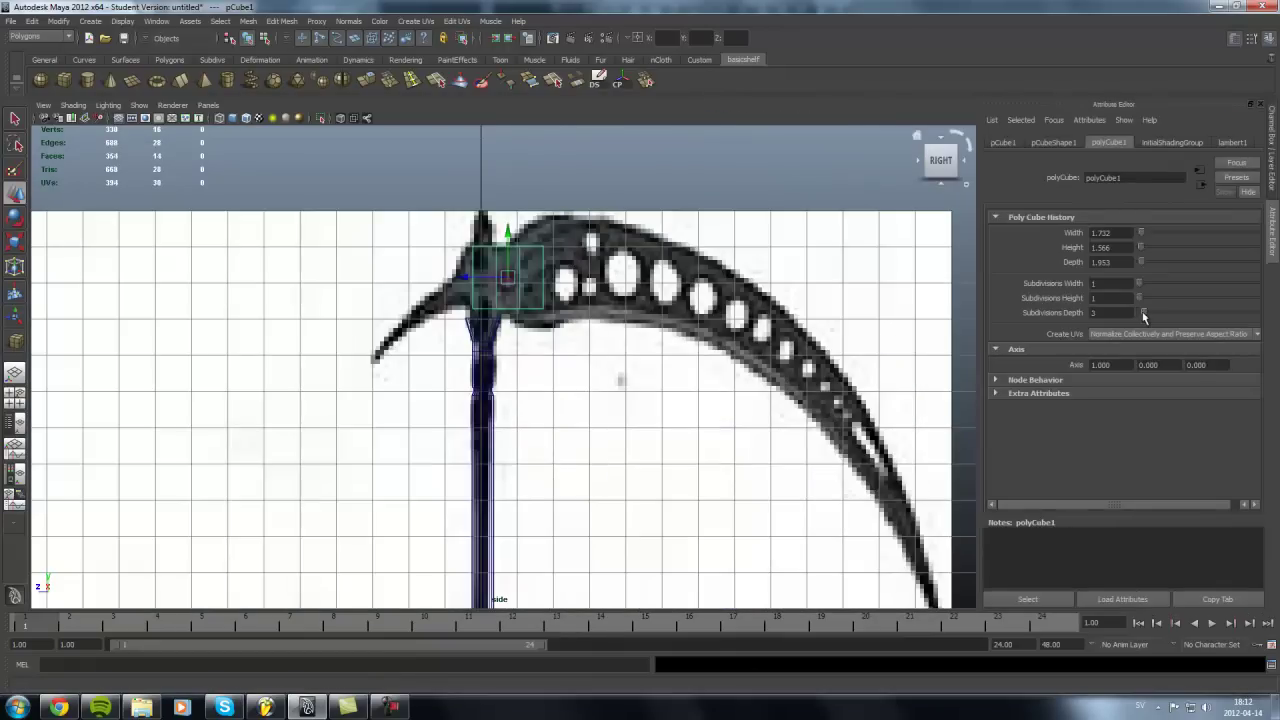
drag(1148, 289, 1146, 289)
scroll(528, 371, up, 5)
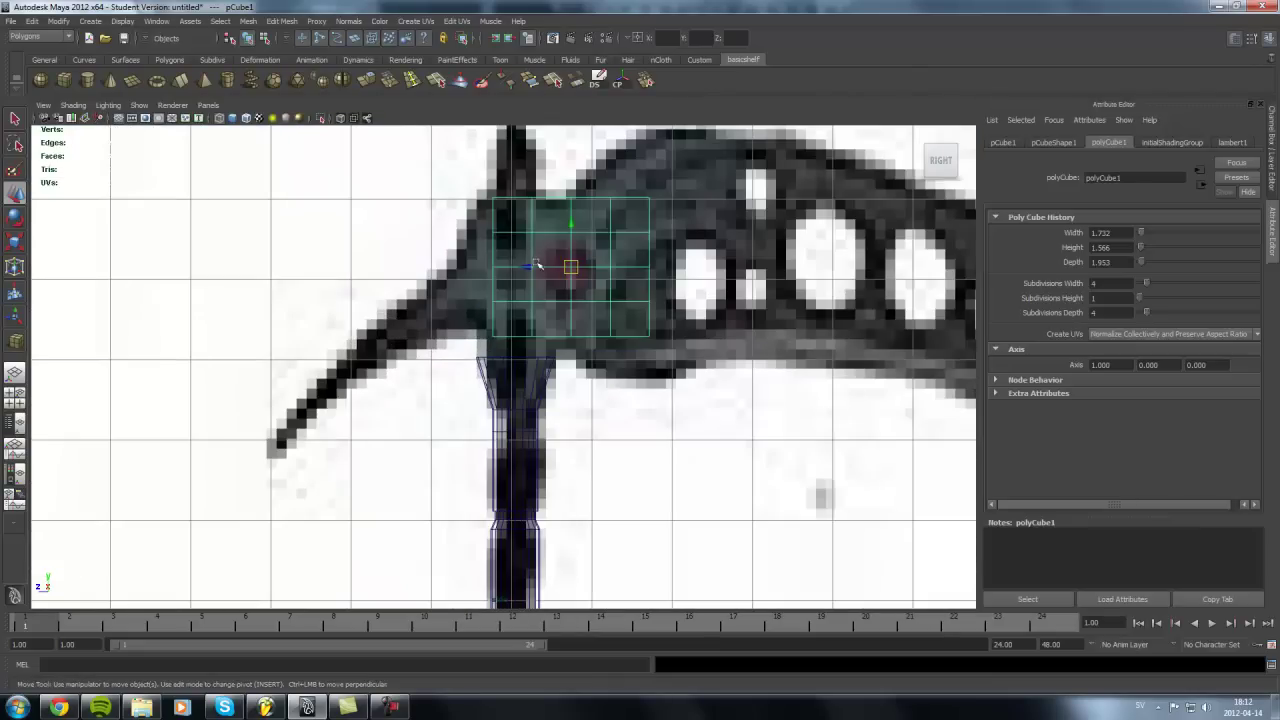
Move the cube's vertices to fit the hub and extrude a face toward the rear spike
key(F9)
click(481, 334)
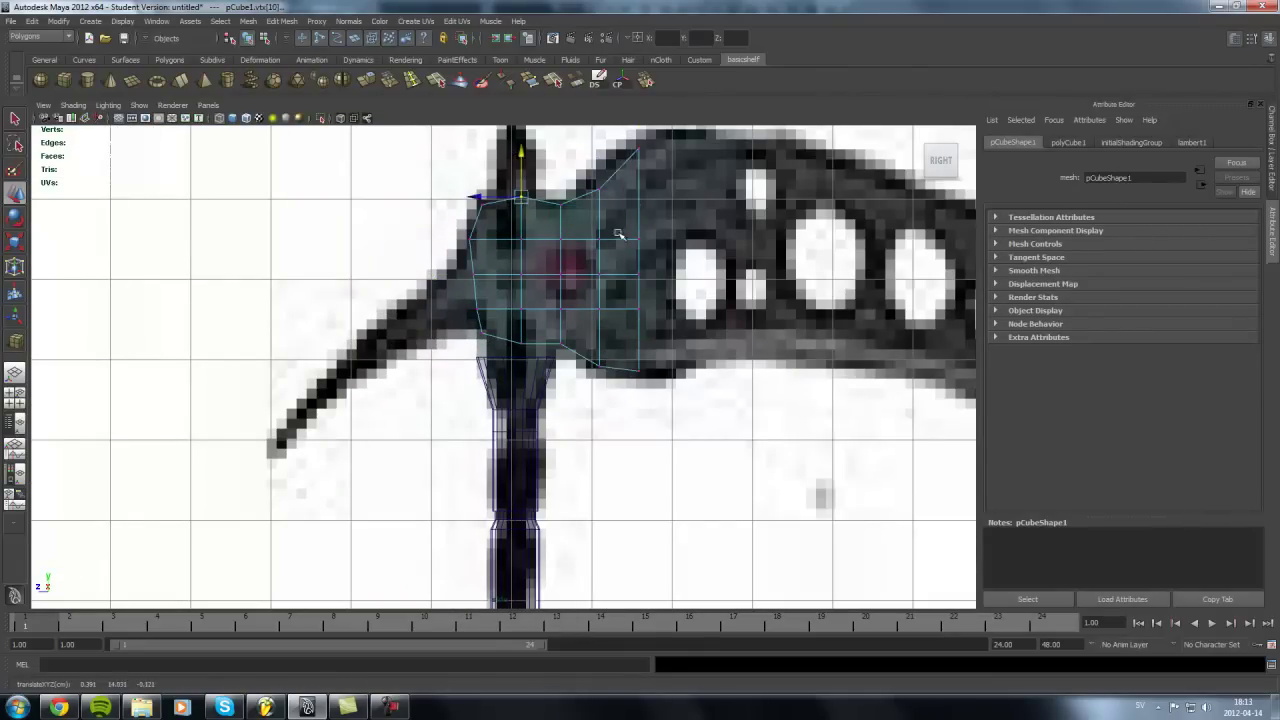
alt+middle_drag(619, 234, 544, 249)
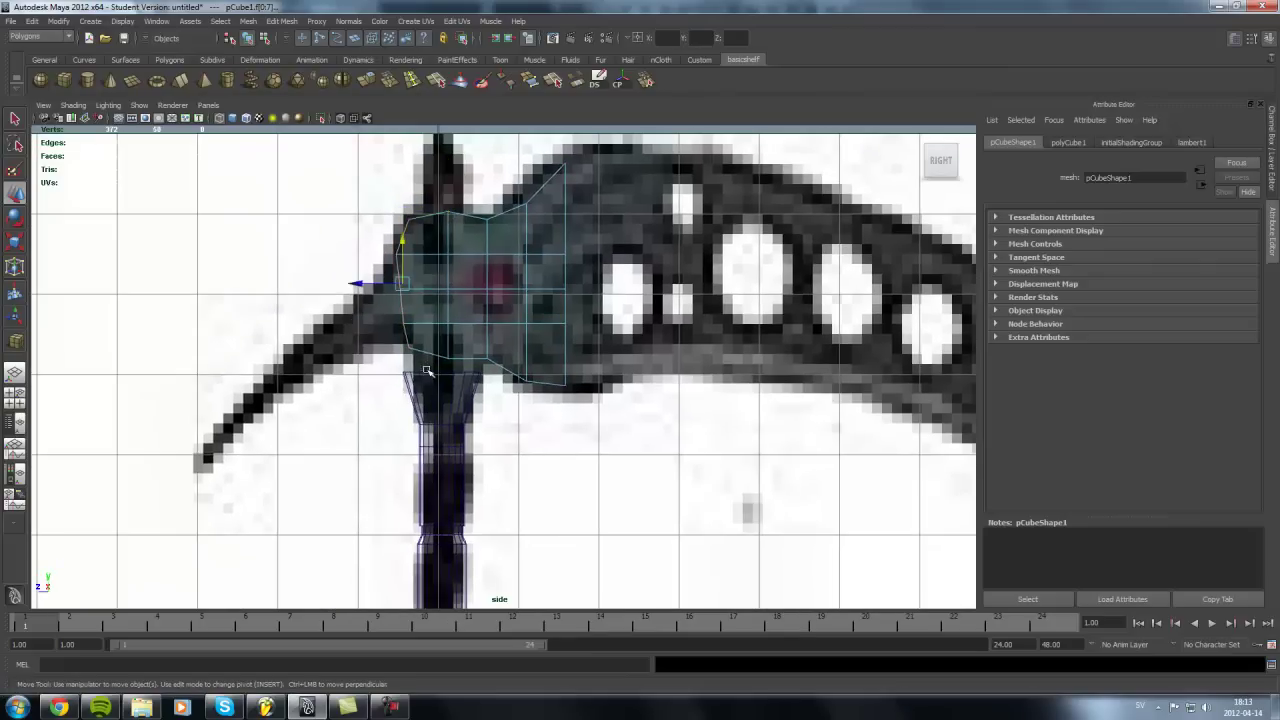
key(ctrl+e)
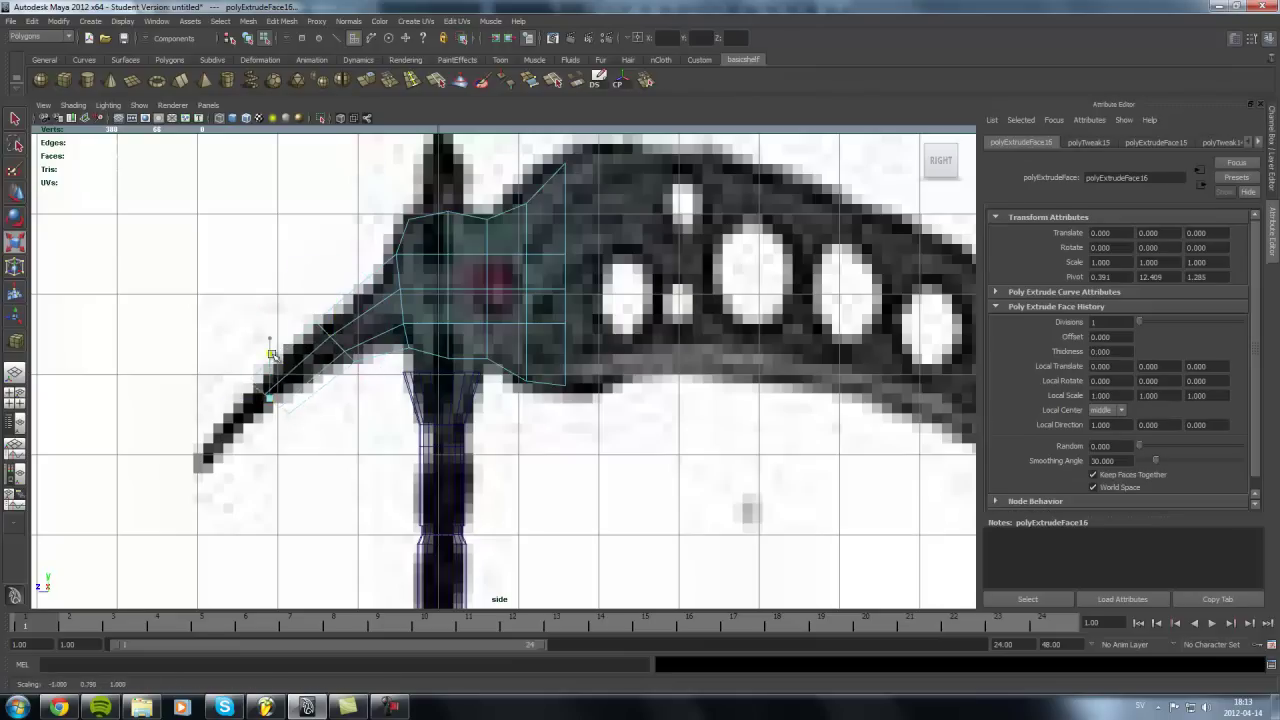
Pull the rear spike to its tip and extrude a hub face toward the first hole
drag(265, 397, 207, 452)
key(ctrl+e)
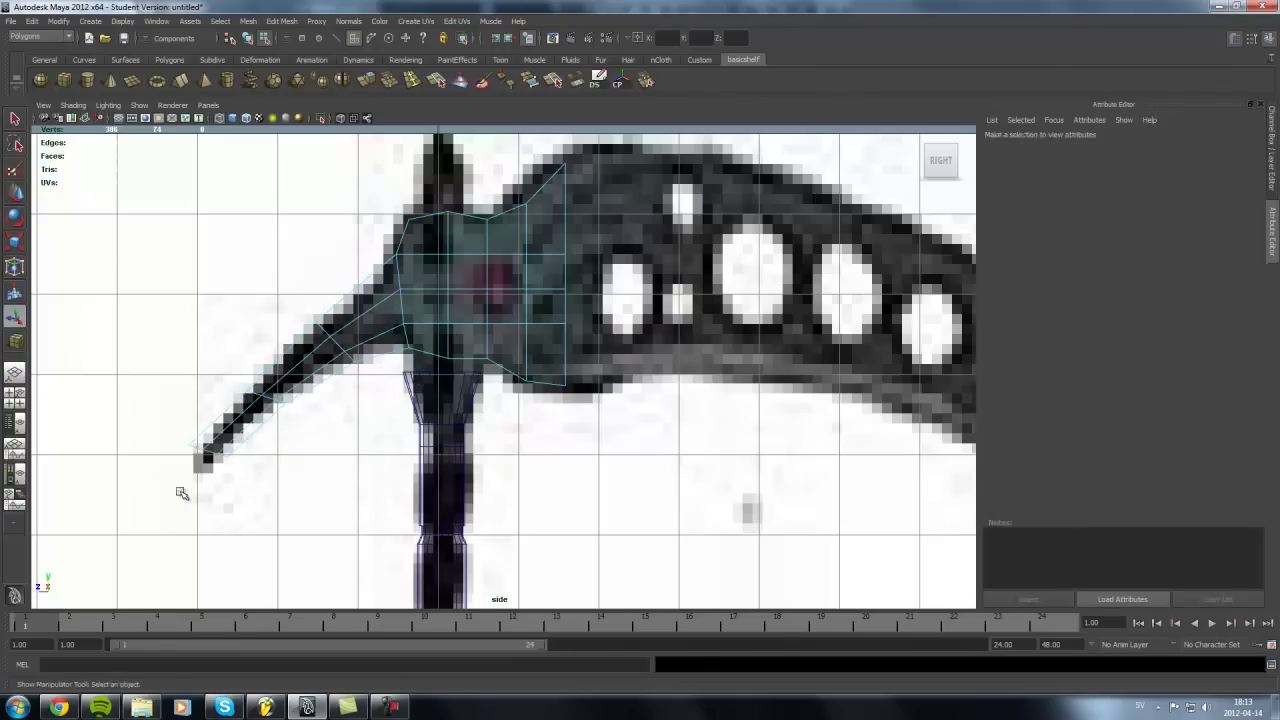
alt+middle_drag(420, 300, 215, 340)
click(321, 314)
key(ctrl+e)
drag(321, 314, 479, 270)
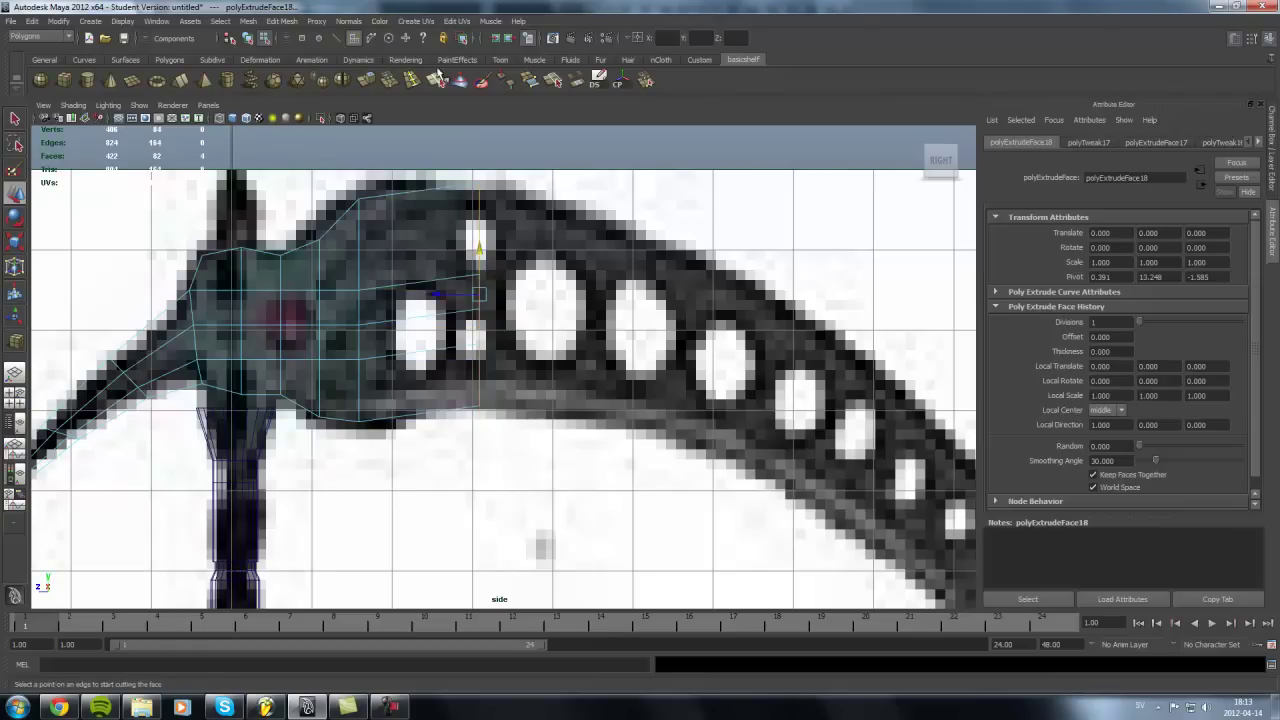
key(w)
drag(400, 212, 379, 162)
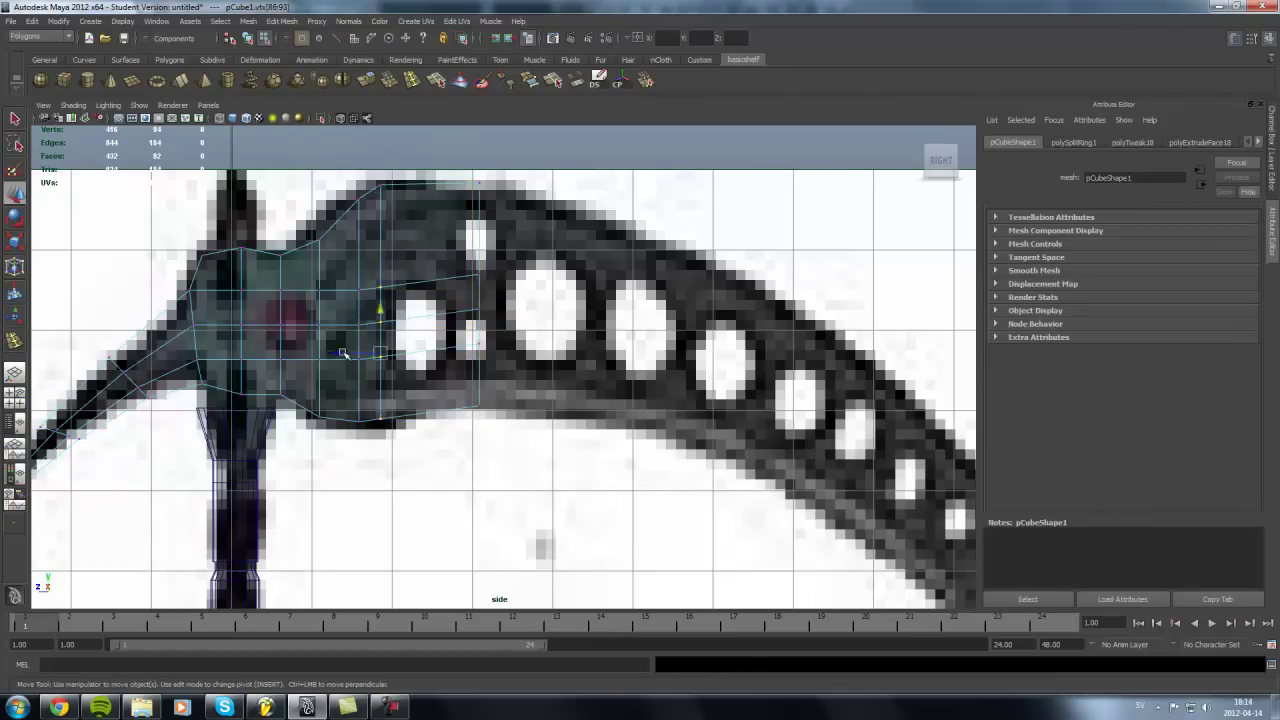
Extrude and position further sections along the curved blade outline
shift+right_drag(520, 399, 443, 428)
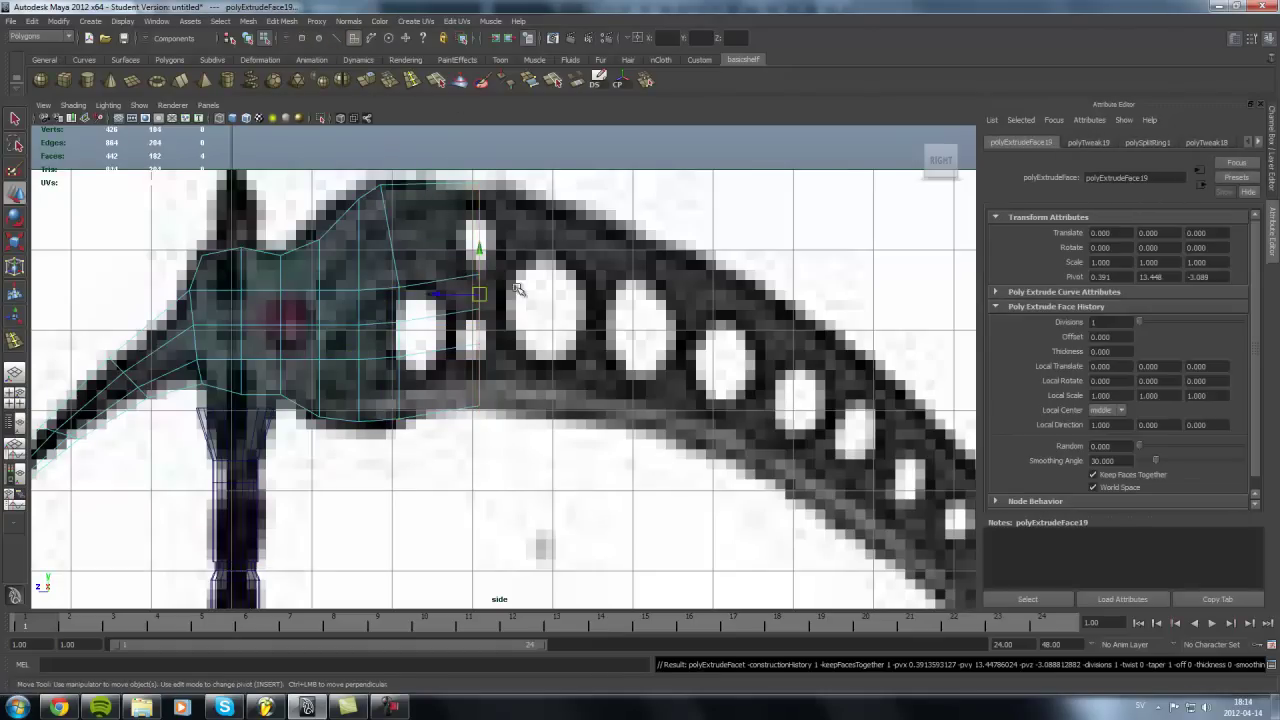
drag(572, 272, 695, 370)
key(t)
key(g)
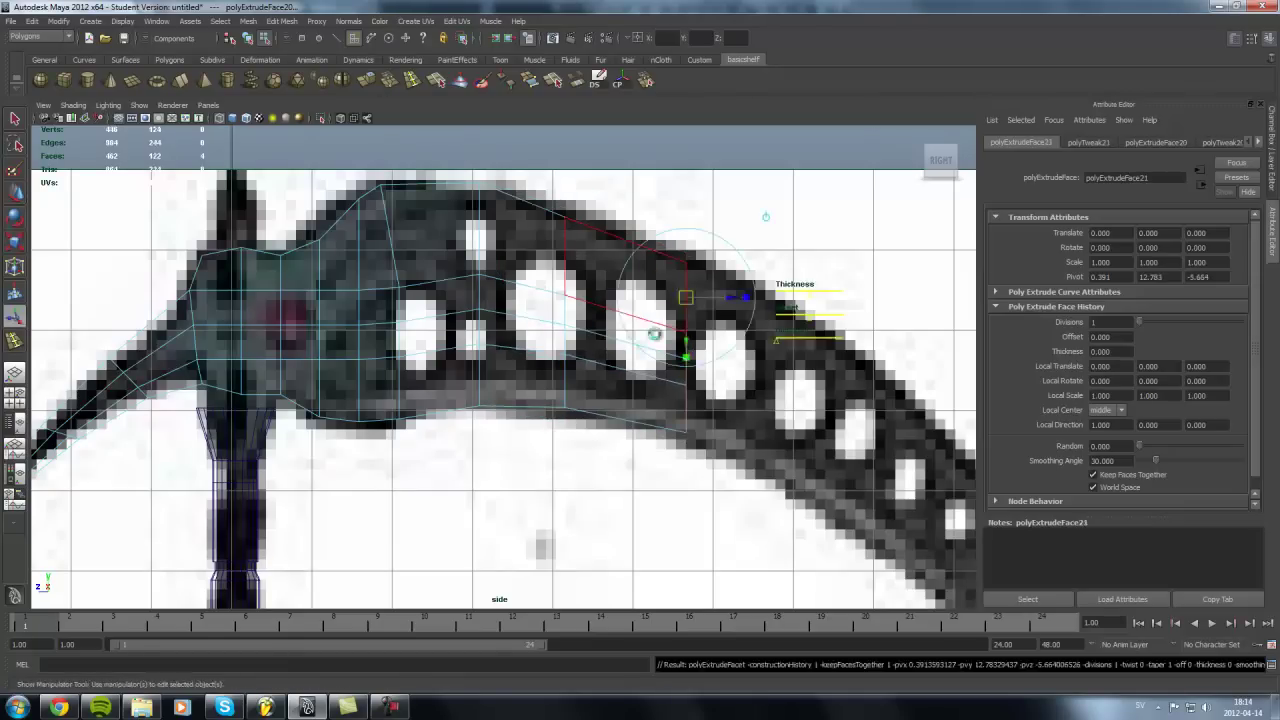
alt+middle_drag(788, 397, 663, 342)
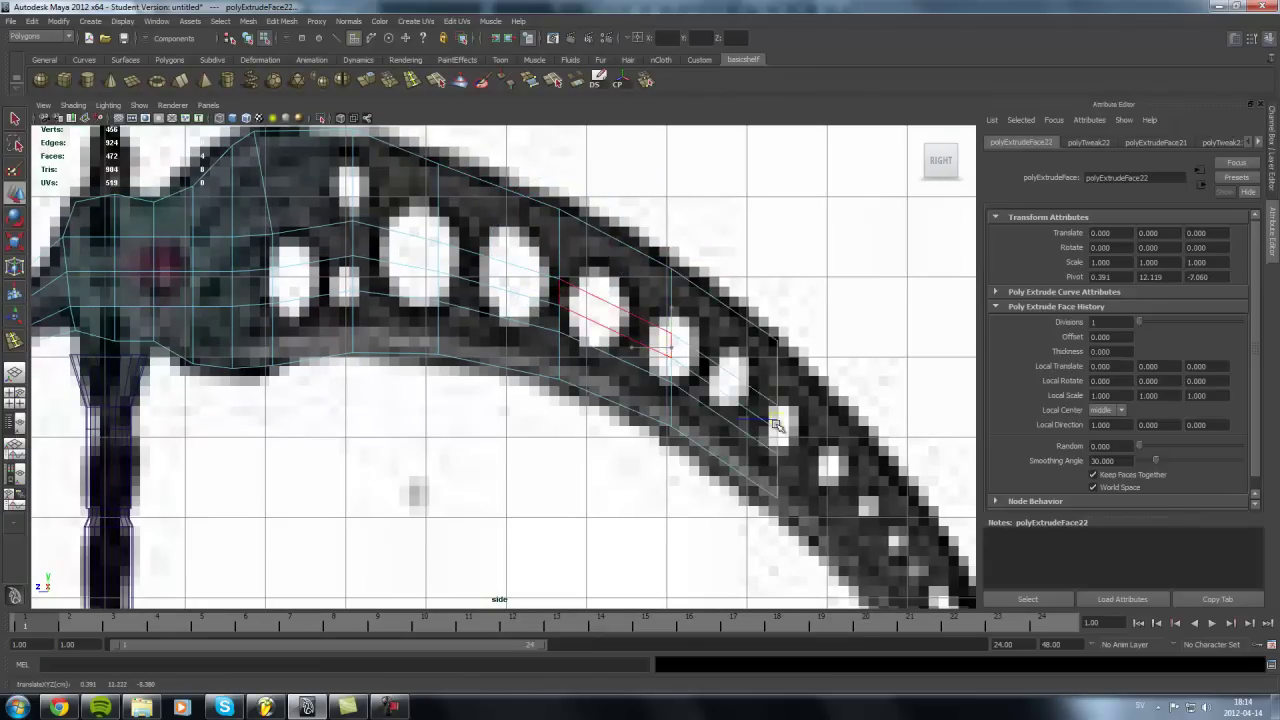
key(g)
alt+middle_drag(808, 456, 612, 277)
drag(632, 255, 678, 354)
Continue extruding the blade's end face down the curve toward the tip
click(368, 80)
alt+middle_drag(743, 383, 637, 301)
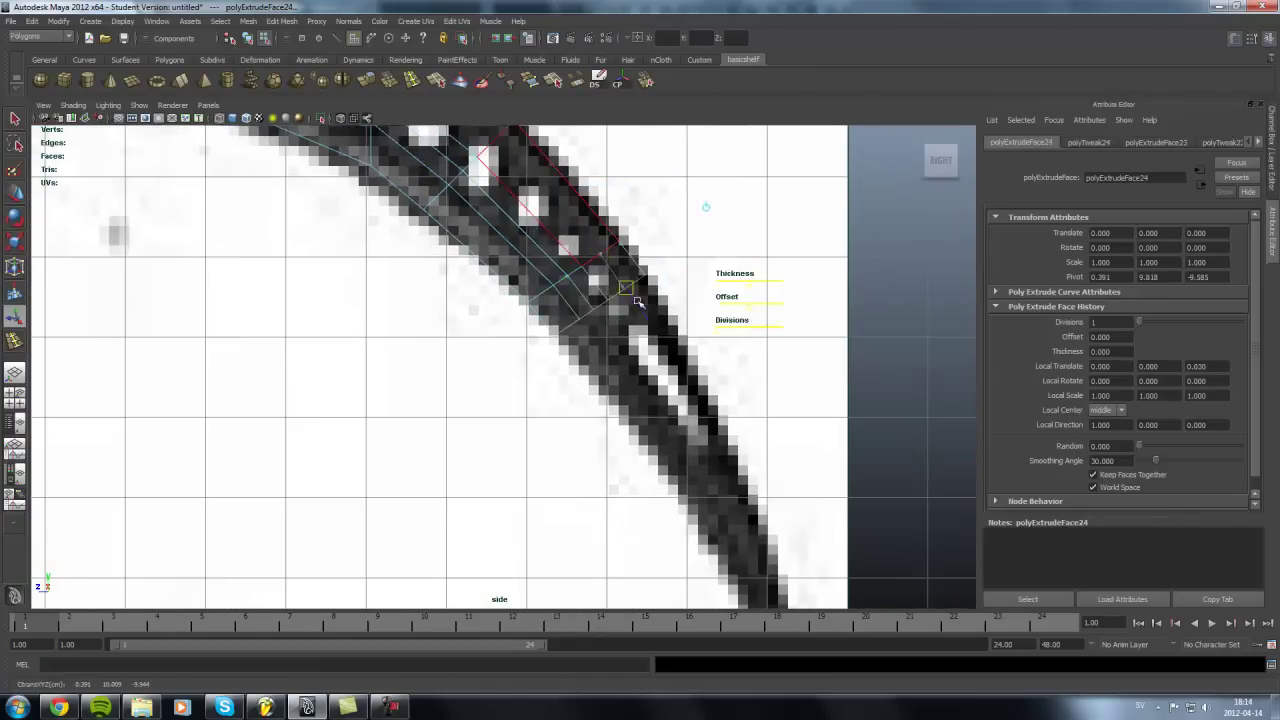
key(g)
alt+middle_drag(636, 421, 506, 366)
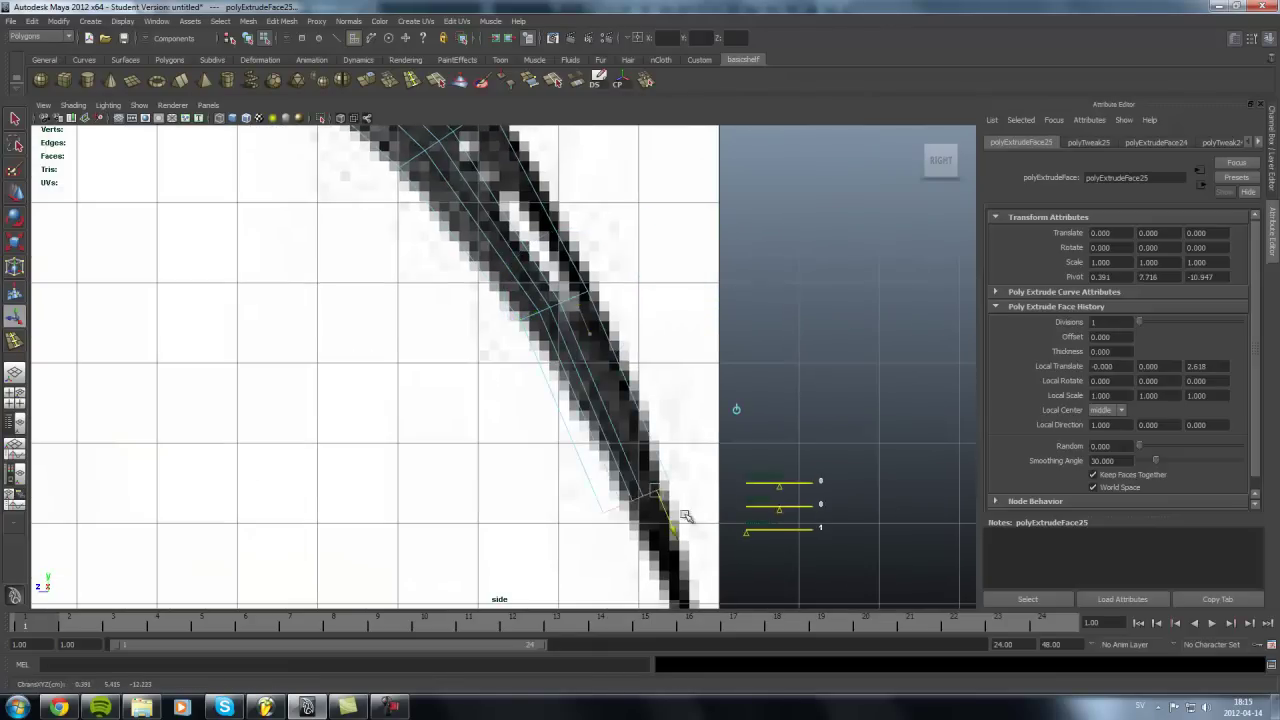
key(g)
alt+middle_drag(664, 441, 577, 384)
drag(571, 402, 569, 418)
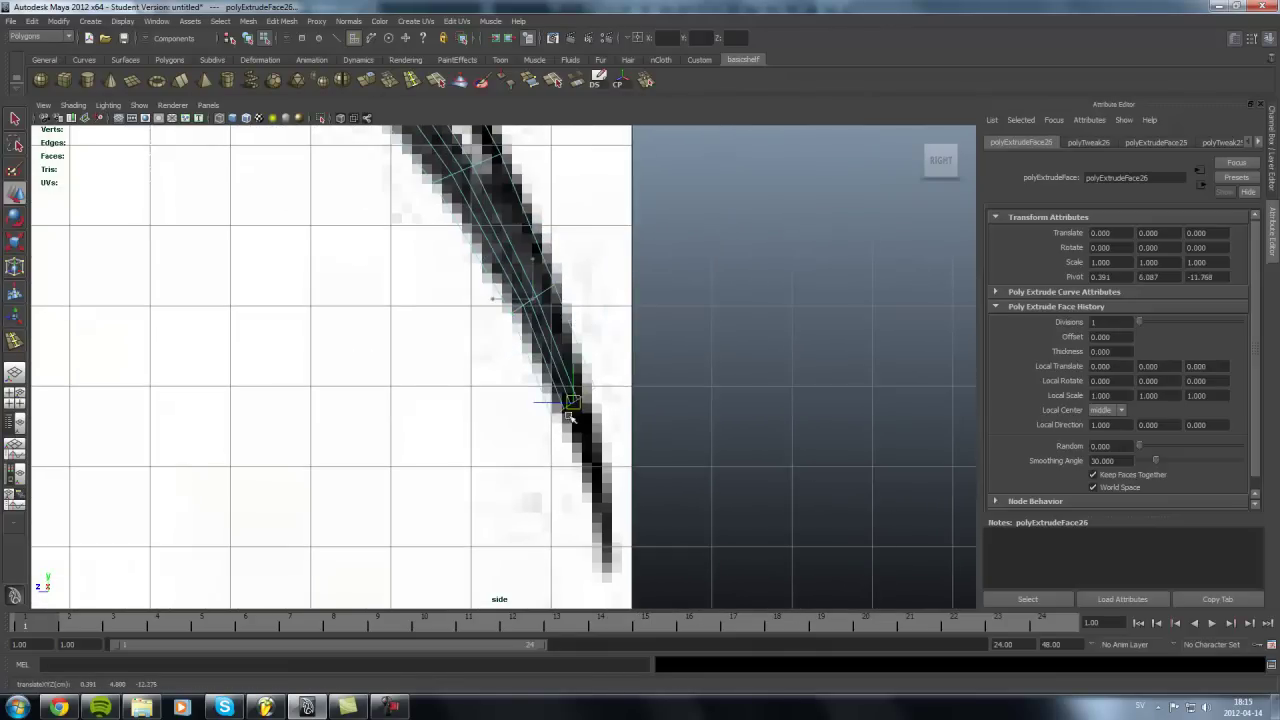
Extrude the selected face along the blade and select the scythe mesh in perspective
key(g)
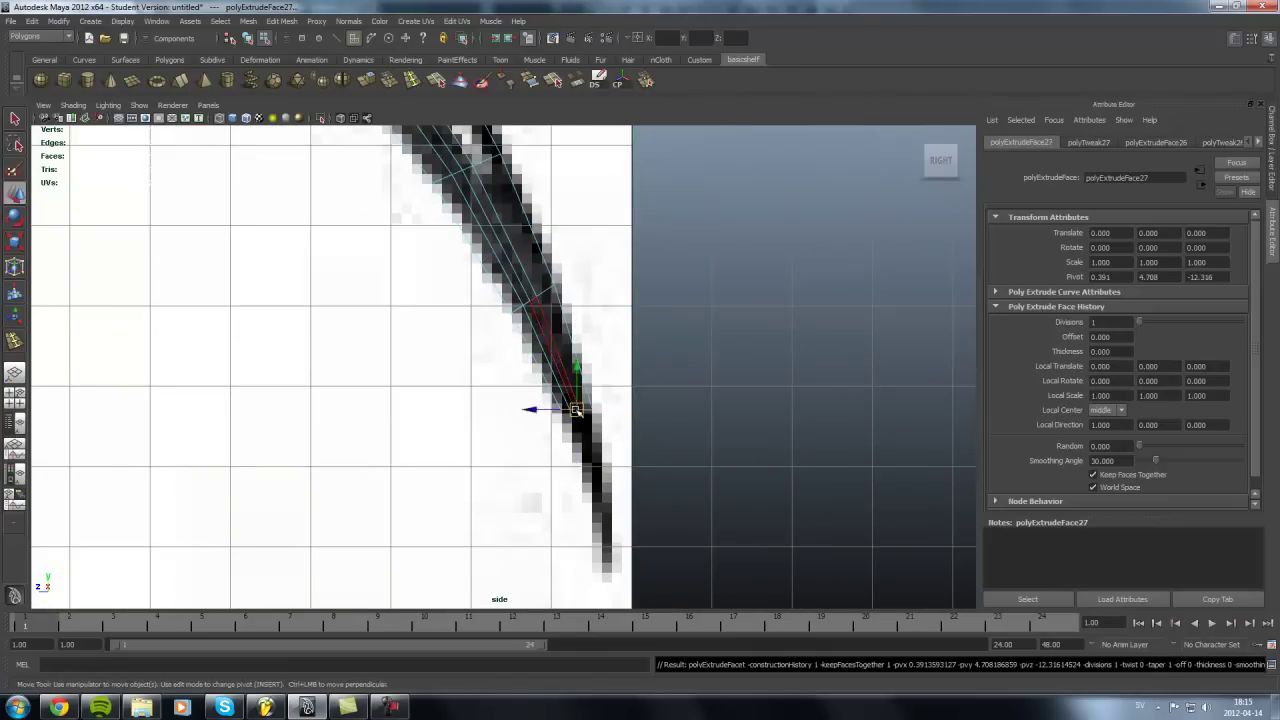
key(w)
key(space)
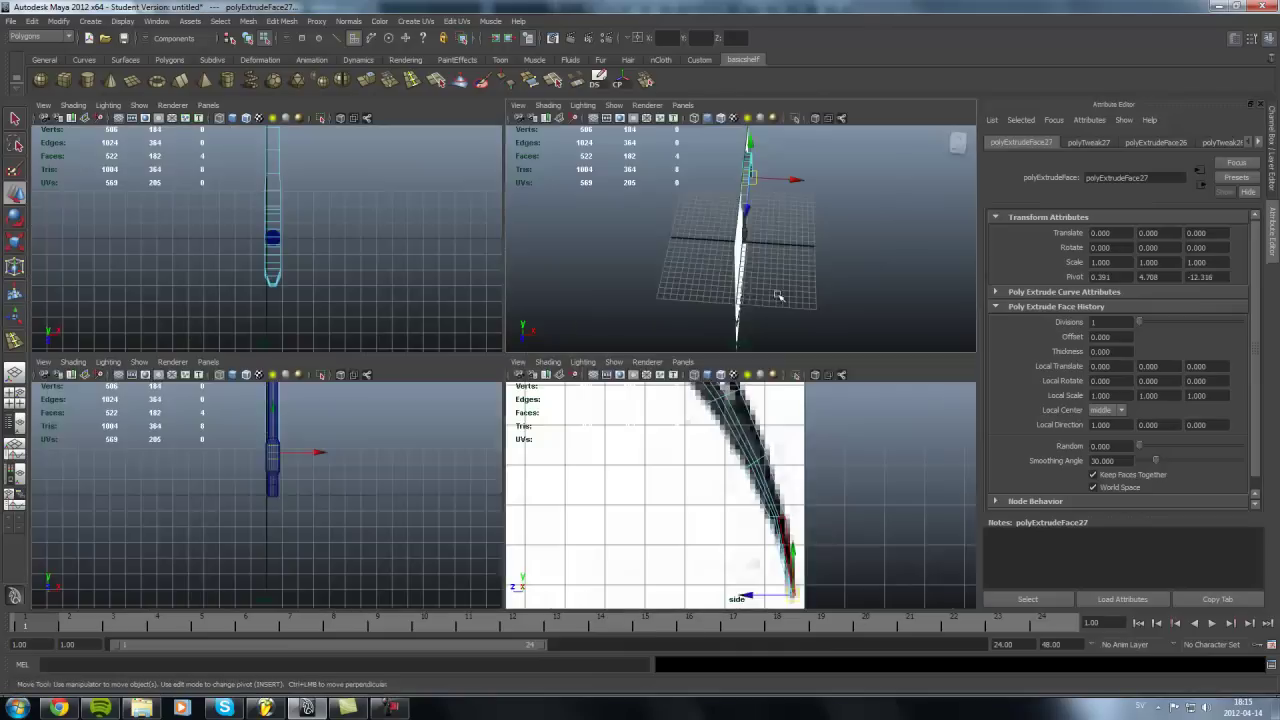
key(space)
mouse_move(399, 356)
alt+mouse_down()
mouse_move(437, 266)
mouse_move(556, 206)
mouse_move(571, 391)
mouse_move(640, 297)
mouse_move(658, 302)
alt+mouse_up()
key(F8)
key(r)
click(556, 206)
Select the blade tip vertices and scale them closer together to taper the tip
alt+drag(533, 245, 543, 230)
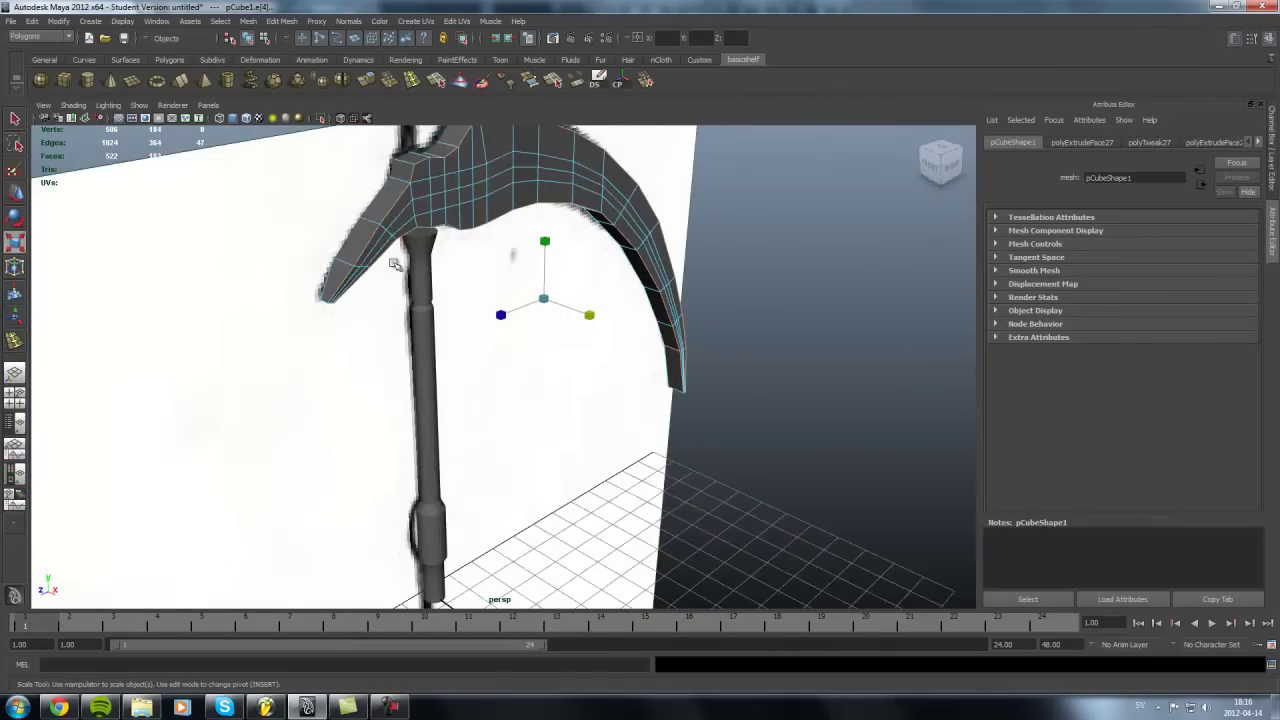
alt+right_drag(543, 230, 403, 251)
mouse_move(403, 251)
alt+mouse_down()
mouse_move(435, 328)
mouse_move(394, 331)
mouse_move(583, 357)
mouse_move(534, 409)
alt+mouse_up()
alt+middle_drag(534, 409, 621, 407)
mouse_move(621, 407)
alt+mouse_down()
mouse_move(629, 466)
mouse_move(471, 394)
alt+mouse_up()
key(w)
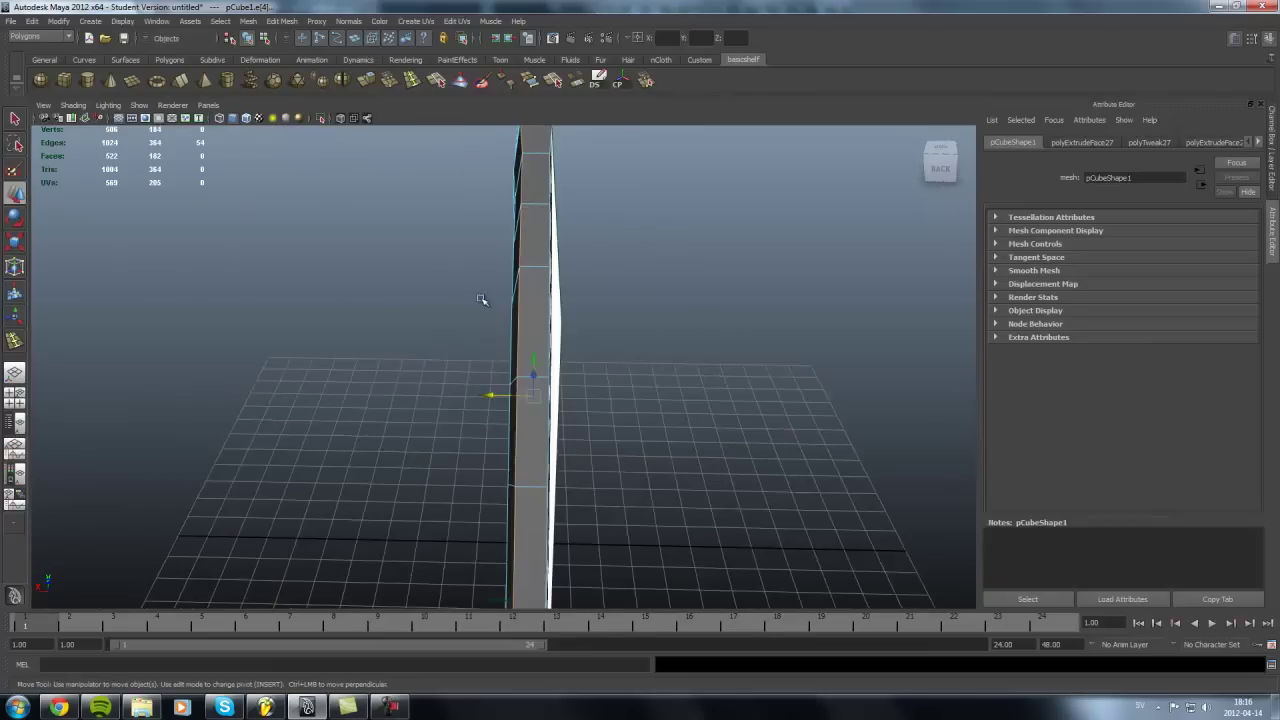
mouse_move(529, 249)
alt+mouse_down()
mouse_move(480, 163)
mouse_move(471, 343)
mouse_move(571, 257)
alt+mouse_up()
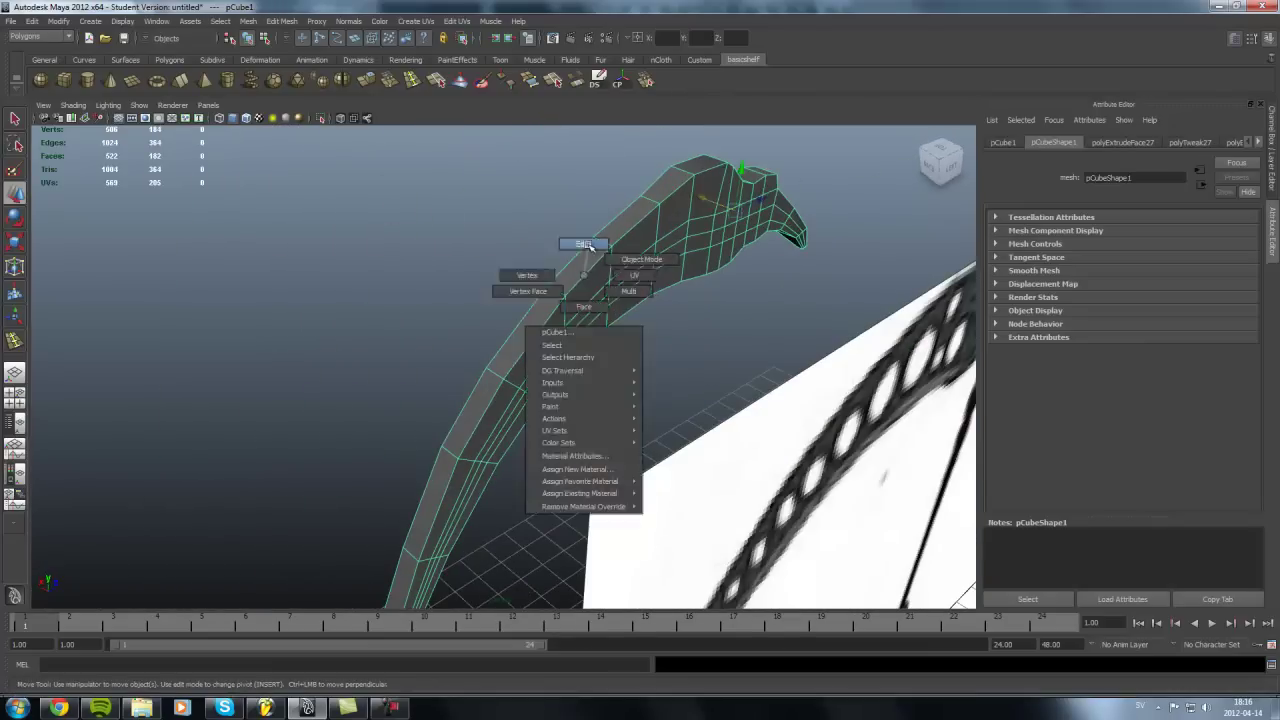
right_drag(571, 257, 619, 398)
alt+drag(697, 279, 629, 405)
mouse_move(671, 339)
alt+mouse_down()
mouse_move(607, 338)
mouse_move(734, 346)
mouse_move(549, 277)
mouse_move(476, 442)
mouse_move(503, 434)
mouse_move(651, 280)
mouse_move(609, 329)
mouse_move(519, 310)
mouse_move(657, 440)
alt+mouse_up()
right_drag(657, 440, 620, 440)
mouse_move(740, 458)
mouse_down()
mouse_move(634, 477)
mouse_move(686, 420)
mouse_move(614, 483)
mouse_move(460, 328)
mouse_move(466, 243)
mouse_move(666, 443)
mouse_move(840, 395)
mouse_move(660, 402)
mouse_move(854, 371)
mouse_move(537, 417)
mouse_move(789, 443)
mouse_move(670, 457)
mouse_move(600, 400)
mouse_move(500, 380)
mouse_up()
key(r)
Extrude one more face at the blade's end in face mode
right_click(670, 457)
click(669, 488)
key(ctrl+e)
alt+drag(252, 241, 183, 300)
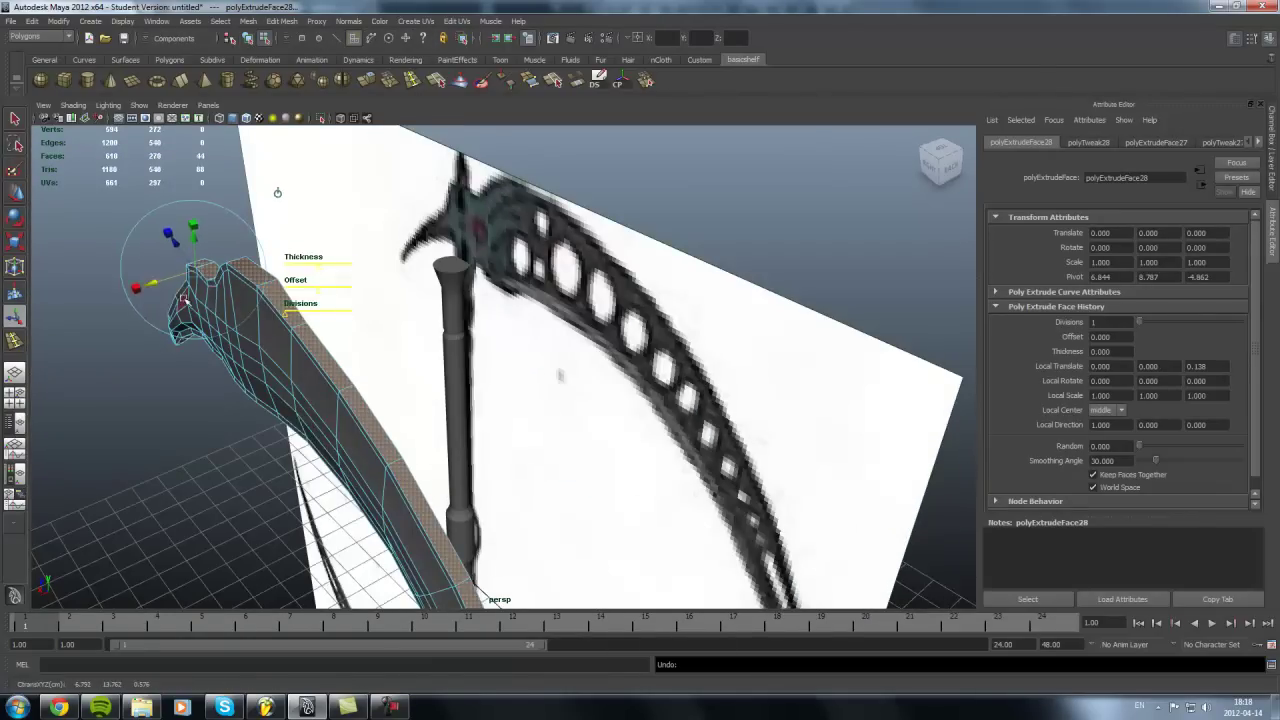
key(F8)
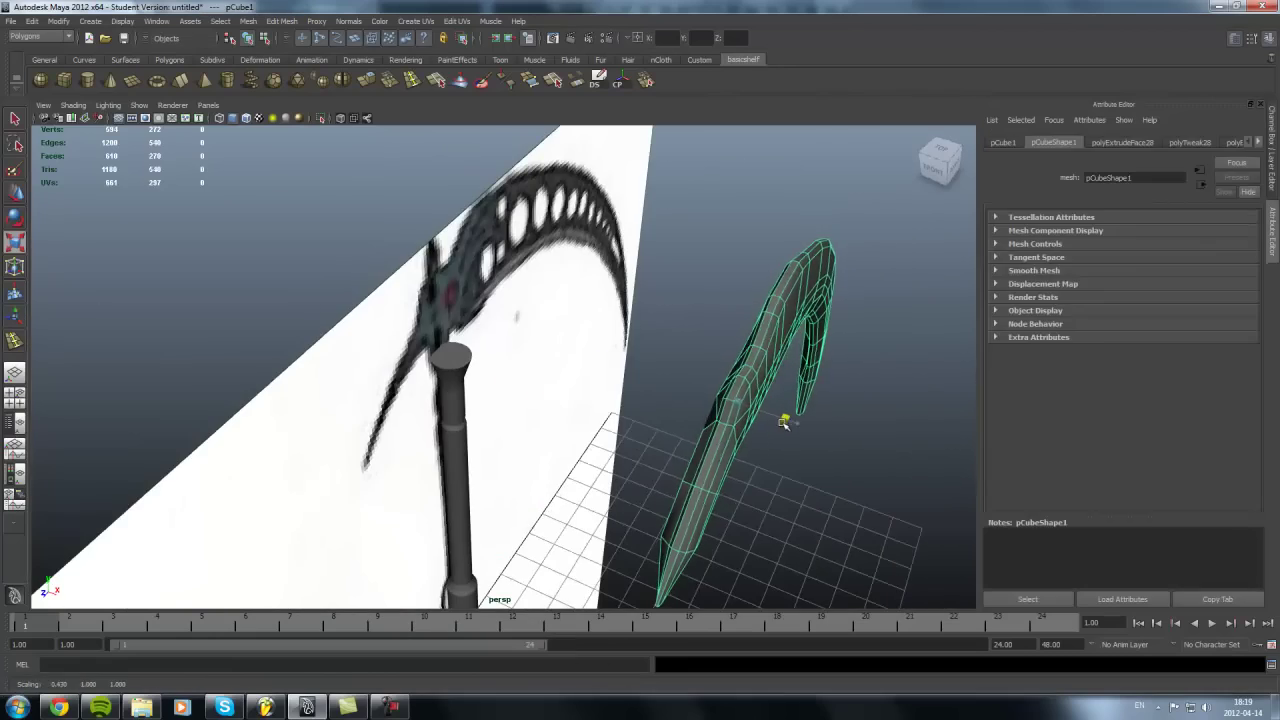
Select the blade and check the whole scythe with smooth preview
alt+drag(786, 420, 721, 460)
alt+right_drag(721, 460, 449, 409)
mouse_move(449, 409)
alt+mouse_down()
mouse_move(320, 377)
mouse_move(400, 434)
alt+mouse_up()
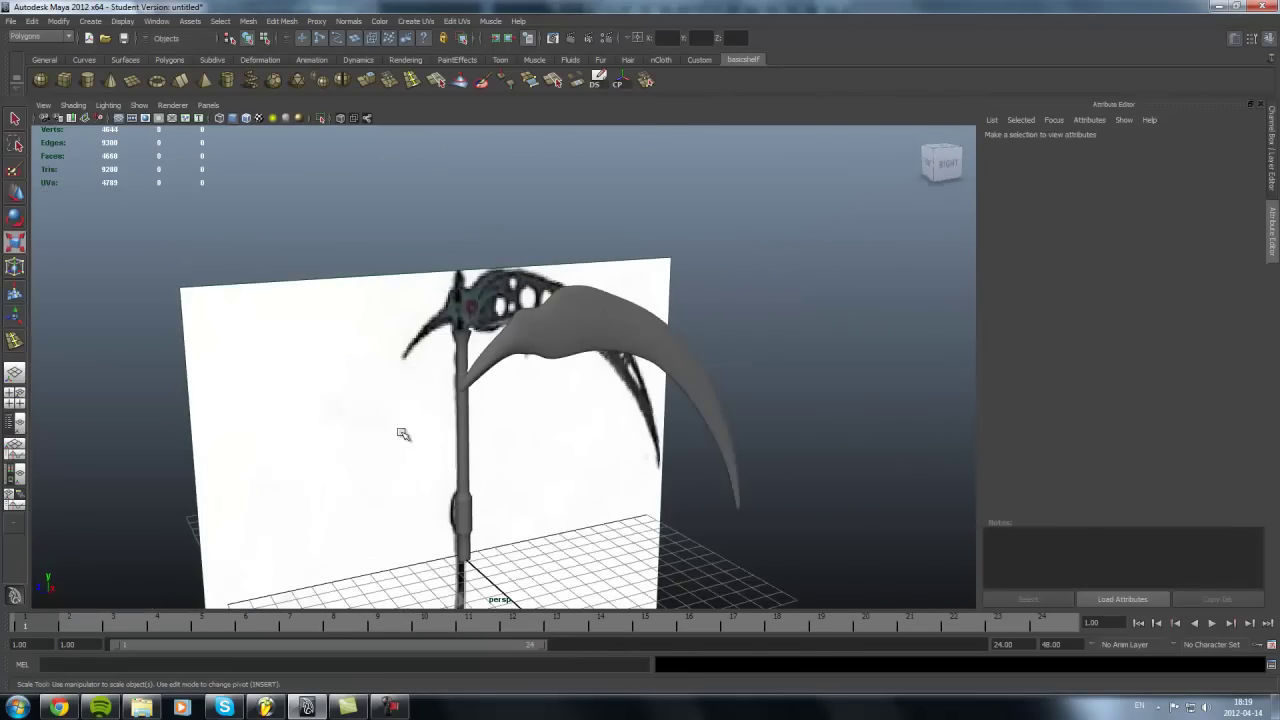
click(640, 330)
key(w)
alt+right_drag(534, 319, 531, 380)
mouse_move(531, 380)
alt+mouse_down()
mouse_move(449, 374)
mouse_move(486, 363)
alt+mouse_up()
click(425, 303)
mouse_move(486, 363)
alt+right_down()
mouse_move(425, 303)
mouse_move(400, 320)
alt+right_up()
Select and move an edge loop around the handle's top
key(F10)
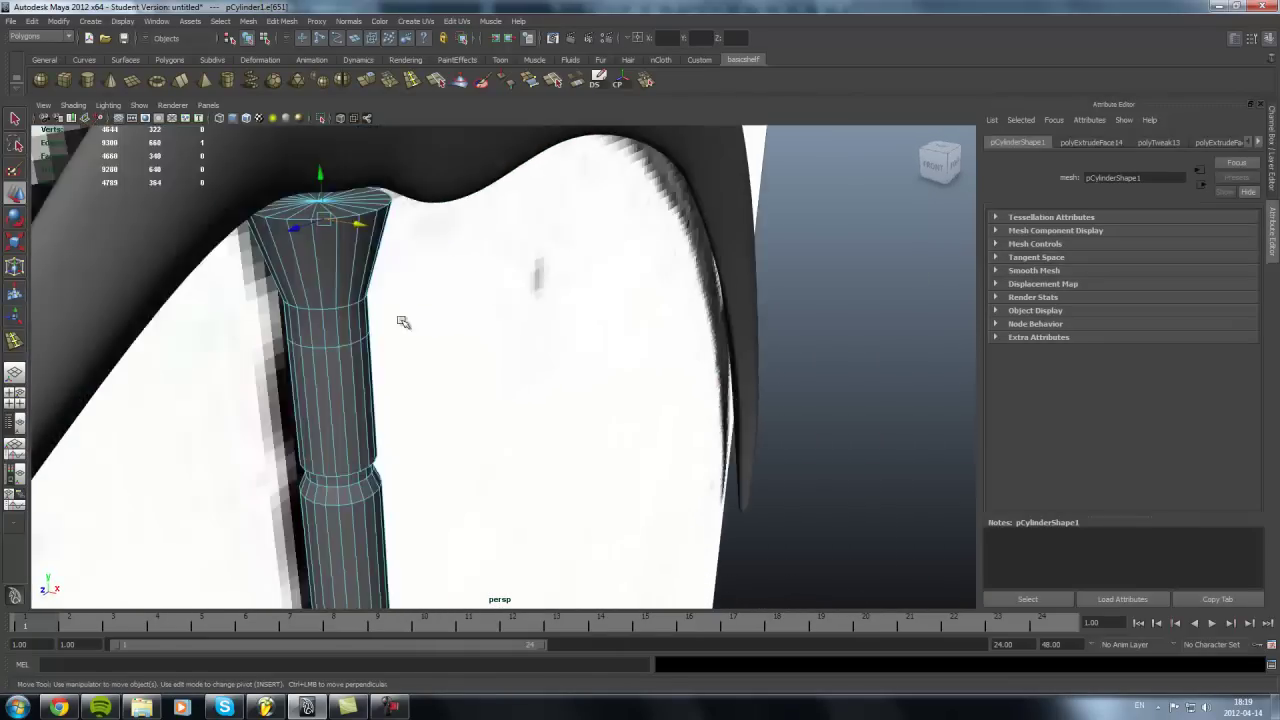
double_click(328, 343)
mouse_move(283, 300)
mouse_down()
mouse_move(270, 234)
mouse_move(403, 320)
mouse_move(457, 380)
mouse_move(589, 320)
mouse_move(766, 434)
mouse_move(526, 371)
mouse_move(654, 446)
mouse_move(375, 294)
mouse_up()
Insert an edge loop across the blade hub near the handle
click(375, 294)
alt+right_drag(375, 294, 450, 330)
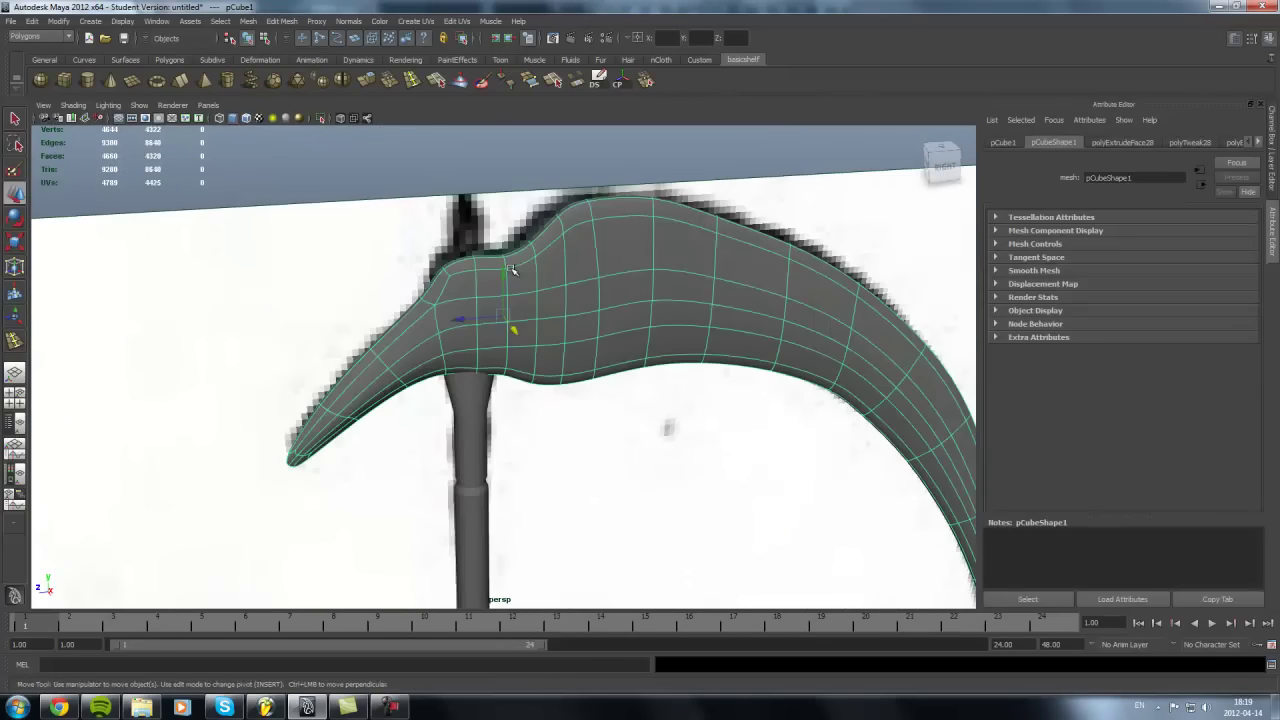
key(F10)
alt+drag(511, 364, 480, 371)
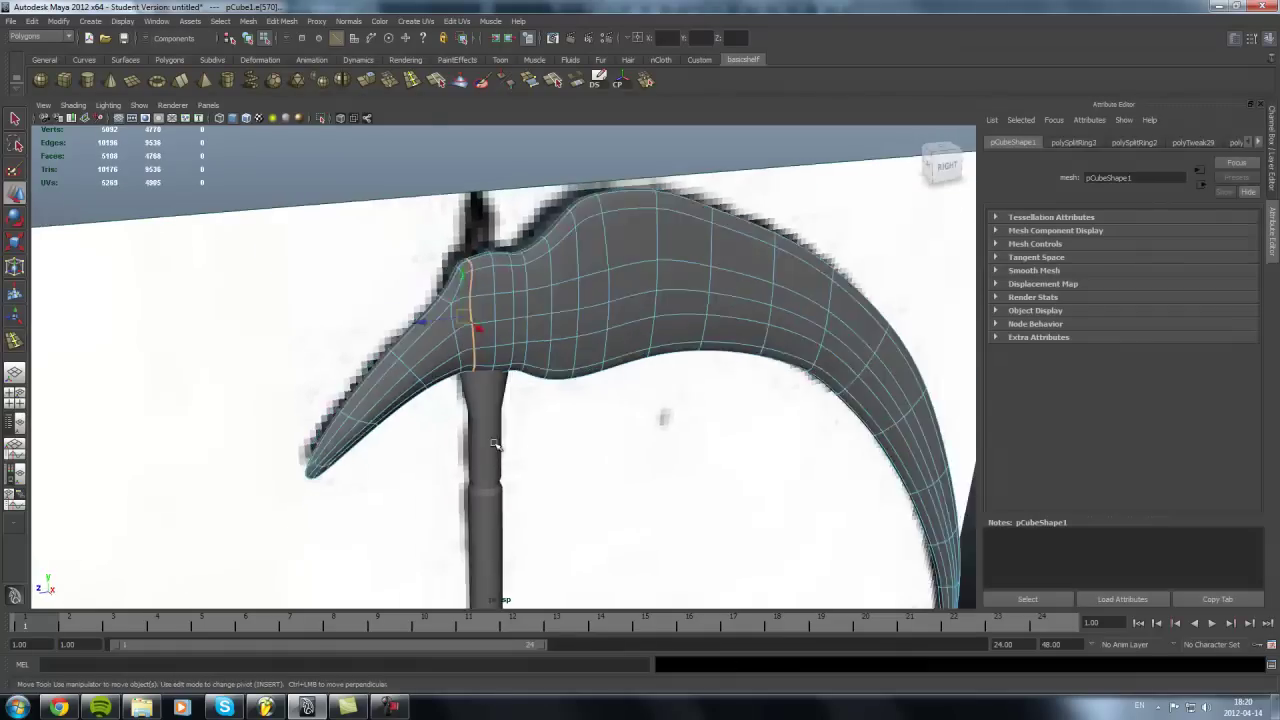
key(F8)
alt+drag(480, 271, 657, 229)
click(563, 467)
Select the blade and frame the first window hole in the side view
mouse_move(563, 467)
alt+mouse_down()
mouse_move(586, 494)
mouse_move(534, 443)
mouse_move(534, 400)
mouse_move(448, 428)
alt+mouse_up()
click(534, 443)
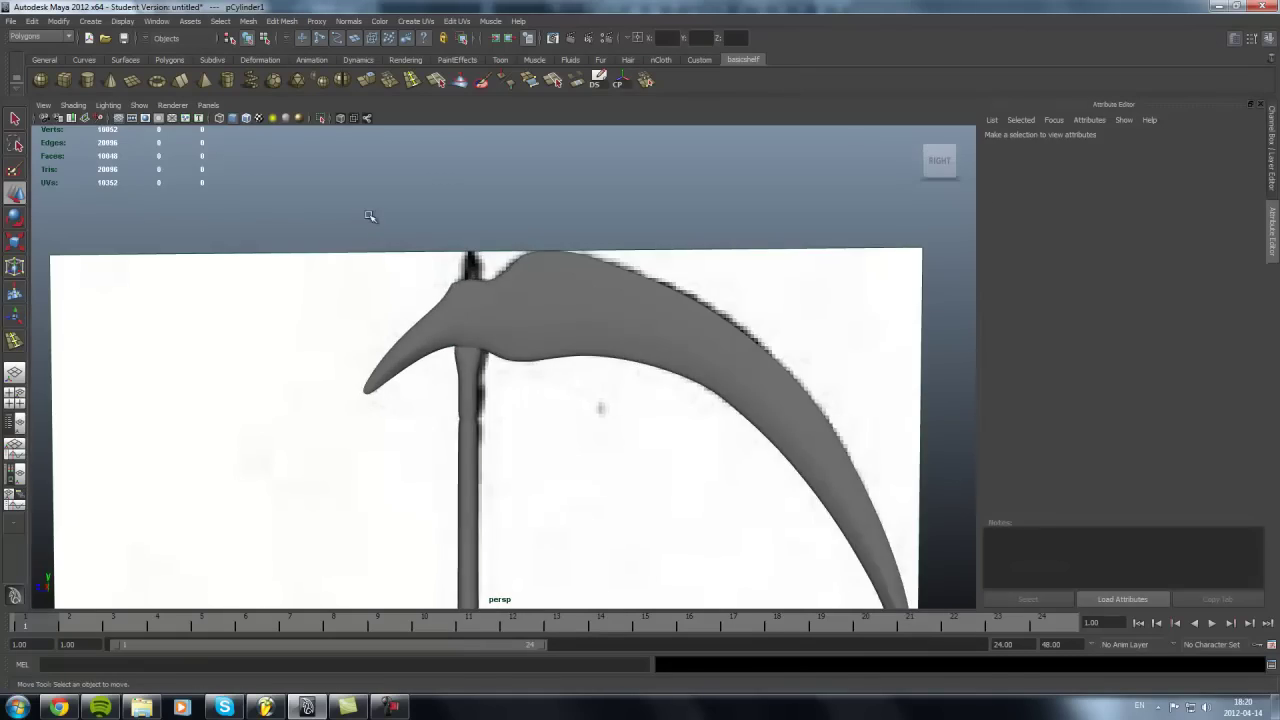
click(514, 329)
scroll(737, 543, up, 5)
key(F11)
scroll(552, 288, down, 3)
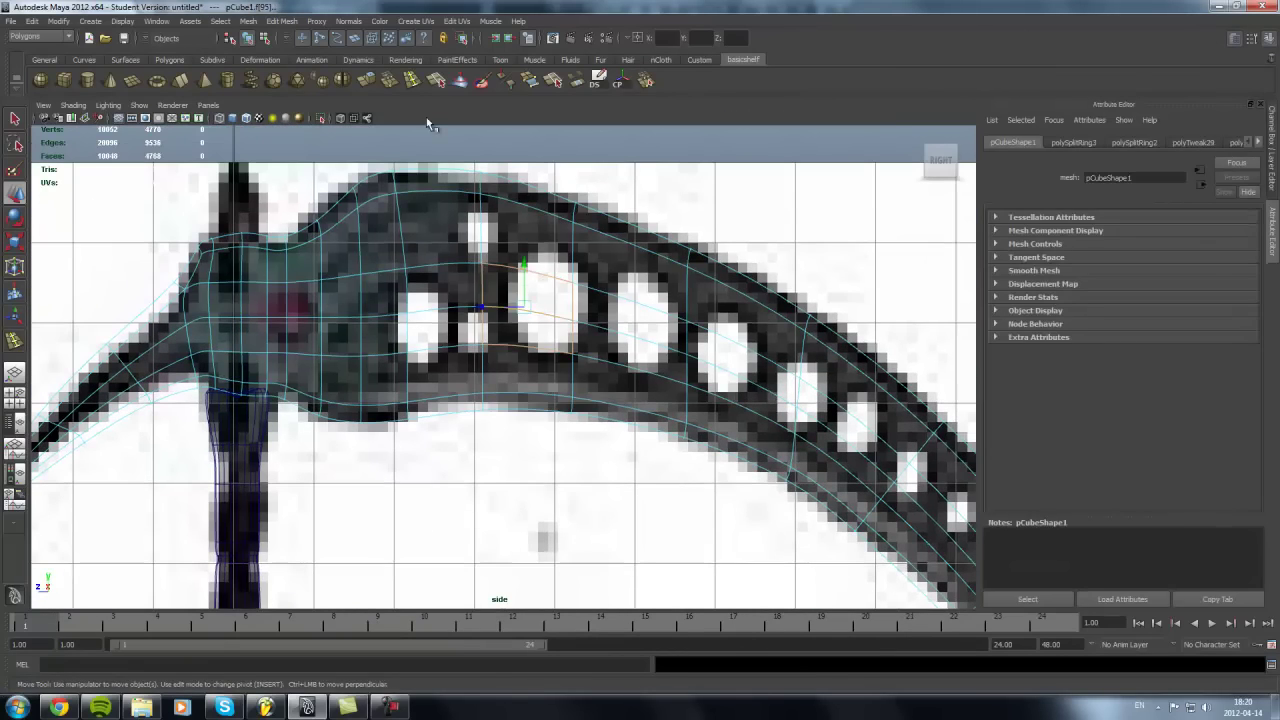
mouse_move(543, 286)
alt+mouse_down()
mouse_move(652, 253)
mouse_move(537, 274)
alt+mouse_up()
scroll(652, 253, up, 5)
scroll(600, 245, up, 4)
Reverse the normals of the faces around the window hole
click(648, 249)
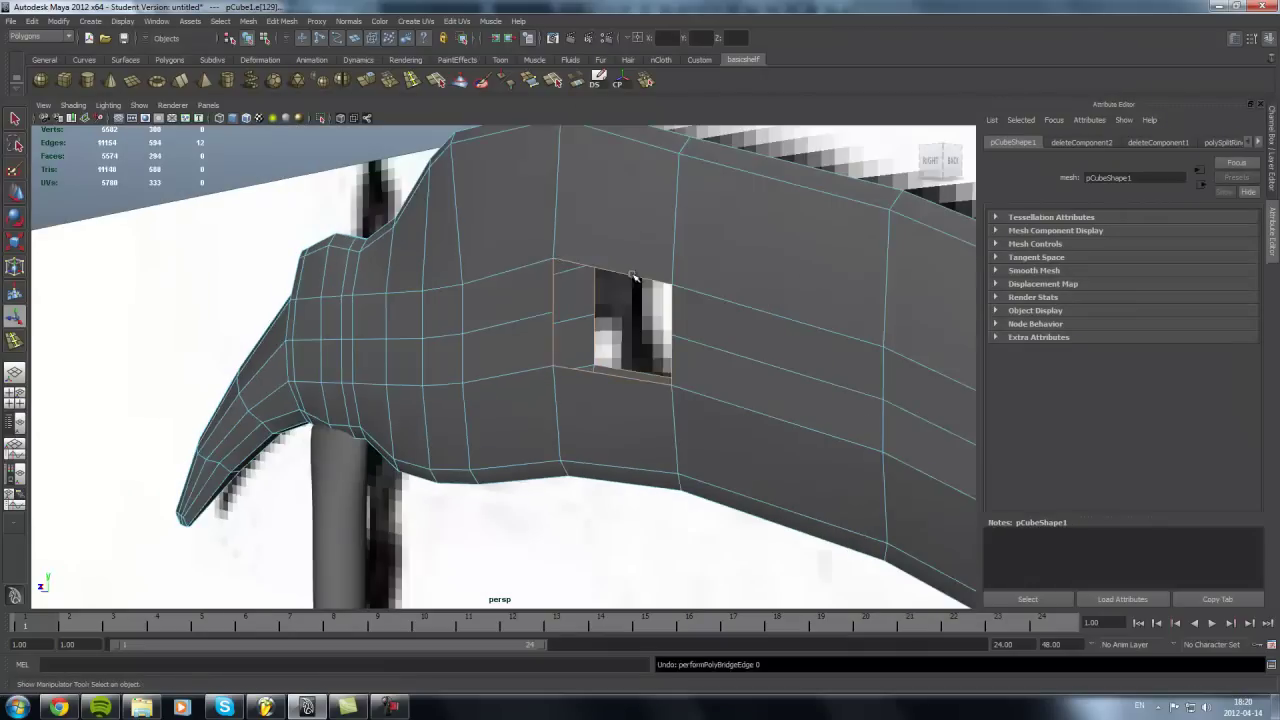
click(348, 21)
click(370, 122)
click(582, 287)
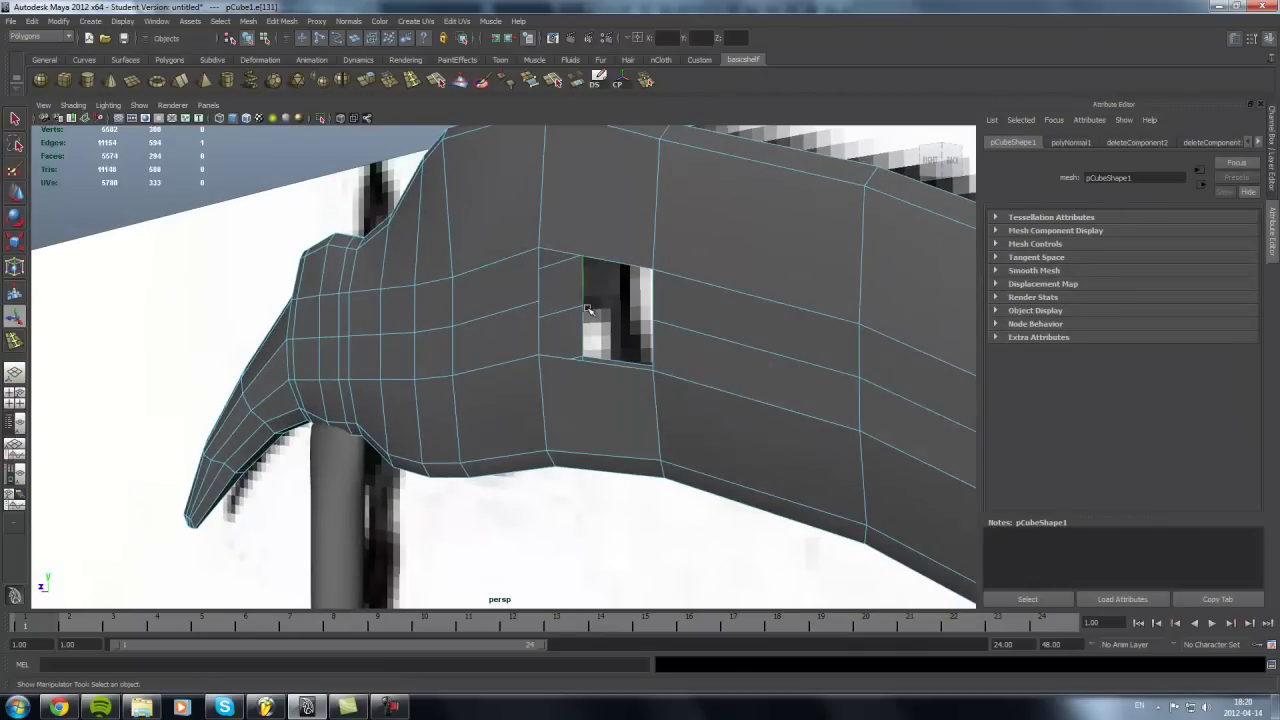
Append a face bridging two border edges inside the hole and reverse its normals
mouse_move(652, 290)
alt+mouse_down()
mouse_move(563, 177)
mouse_move(594, 294)
alt+mouse_up()
mouse_move(651, 209)
alt+mouse_down()
mouse_move(662, 240)
mouse_move(677, 237)
mouse_move(600, 300)
alt+mouse_up()
key(y)
click(527, 262)
click(558, 318)
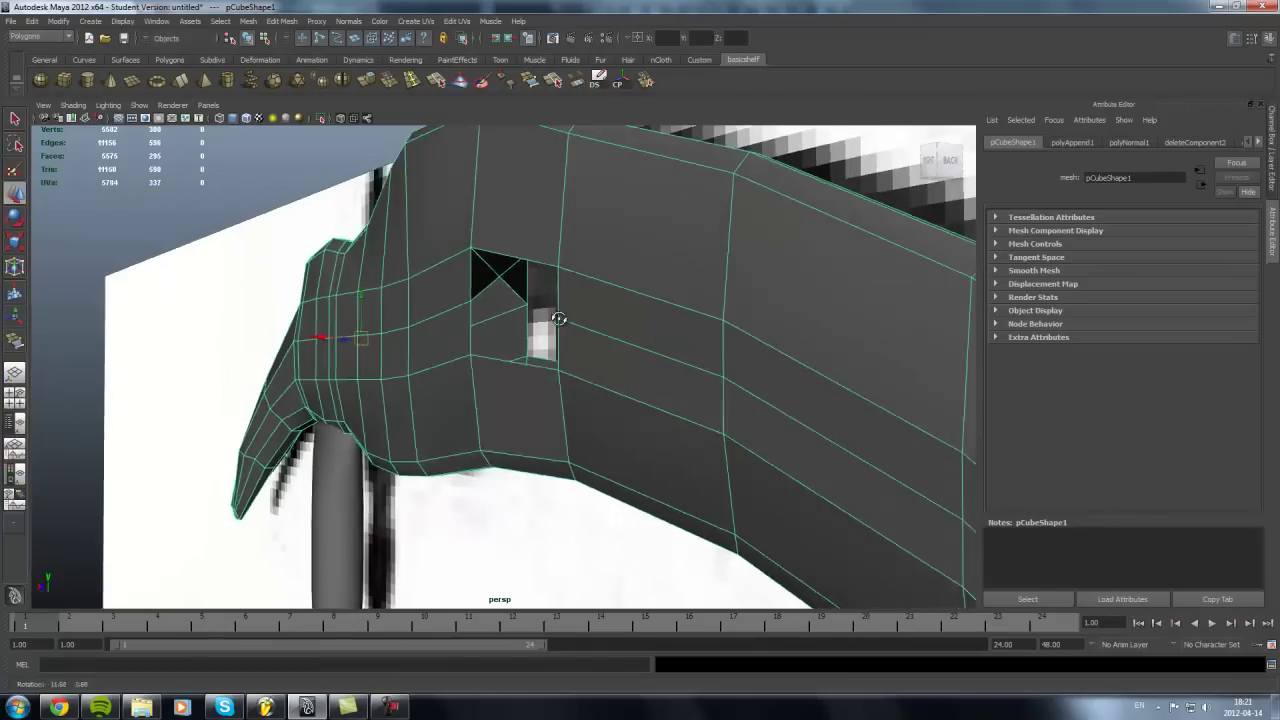
key(Return)
key(Delete)
key(w)
click(463, 332)
click(348, 21)
click(370, 120)
Append another face closing the hole's side, then preview the blade smoothed
alt+drag(517, 280, 570, 290)
key(y)
click(590, 292)
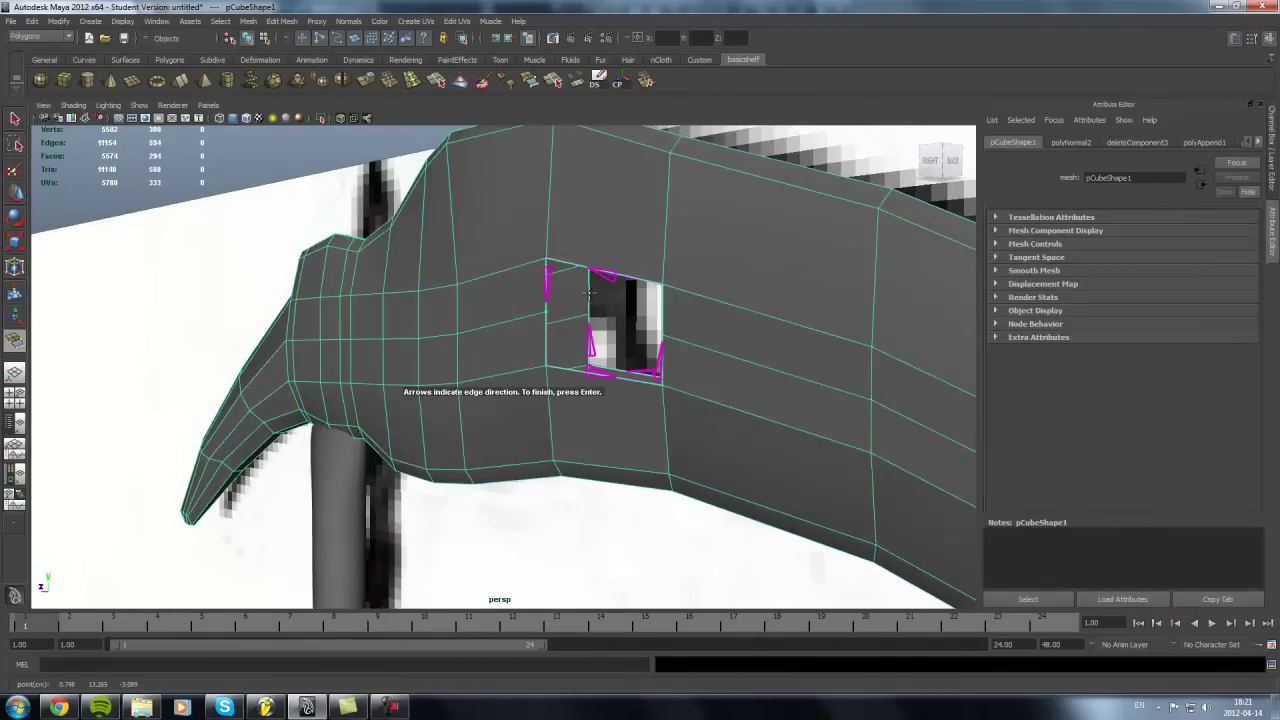
click(546, 335)
key(Return)
mouse_move(580, 352)
alt+mouse_down()
mouse_move(857, 377)
mouse_move(757, 320)
alt+mouse_up()
click(771, 243)
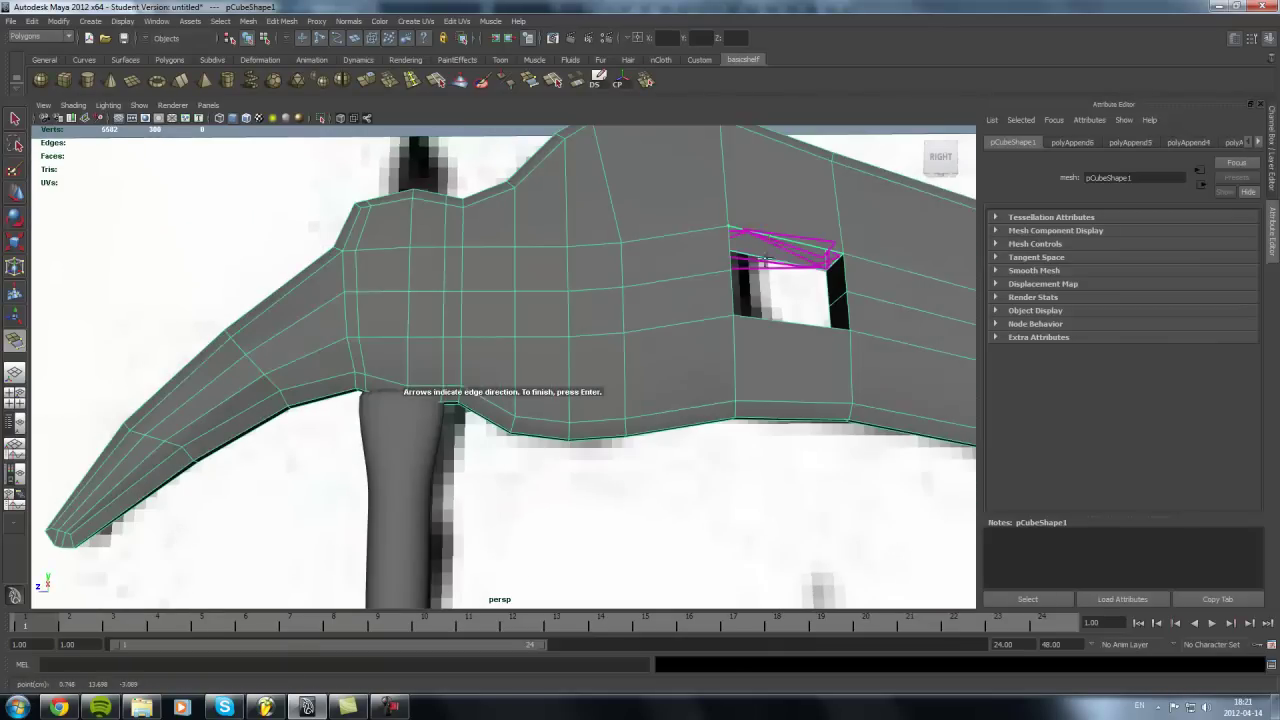
key(3)
key(space)
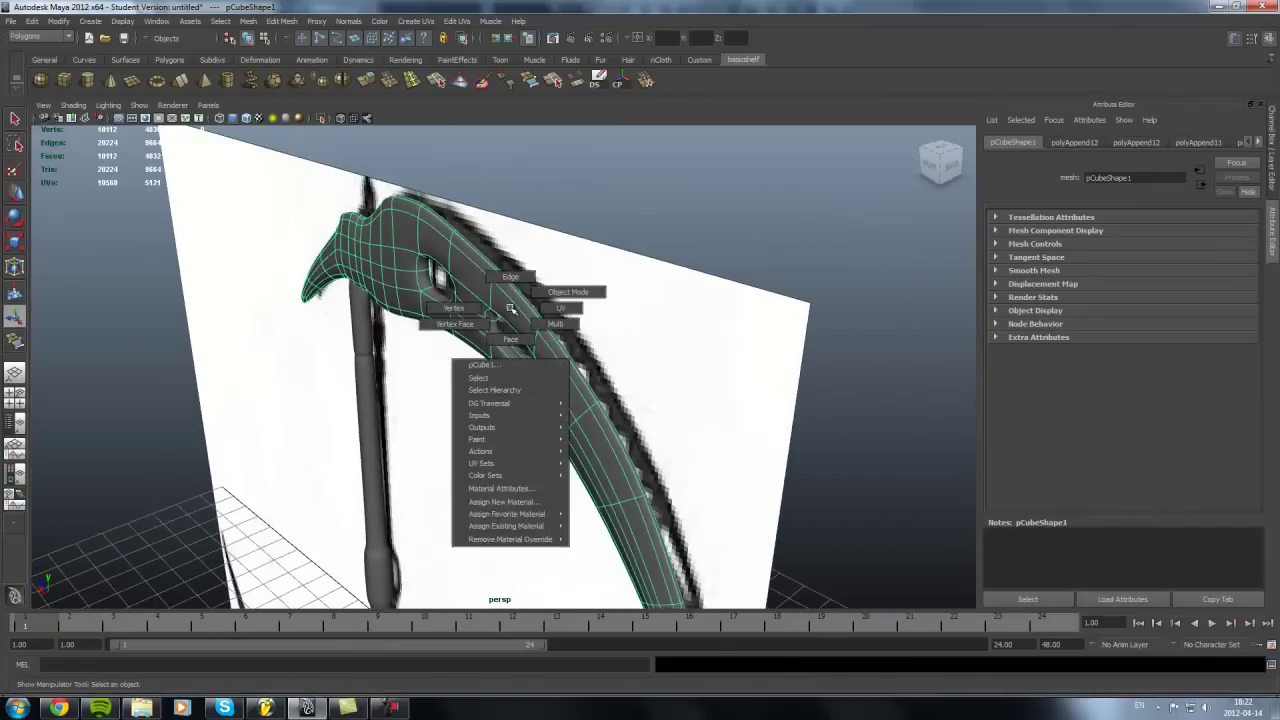
Extrude the top faces outward into a pointed spike above the blade
alt+drag(645, 476, 533, 414)
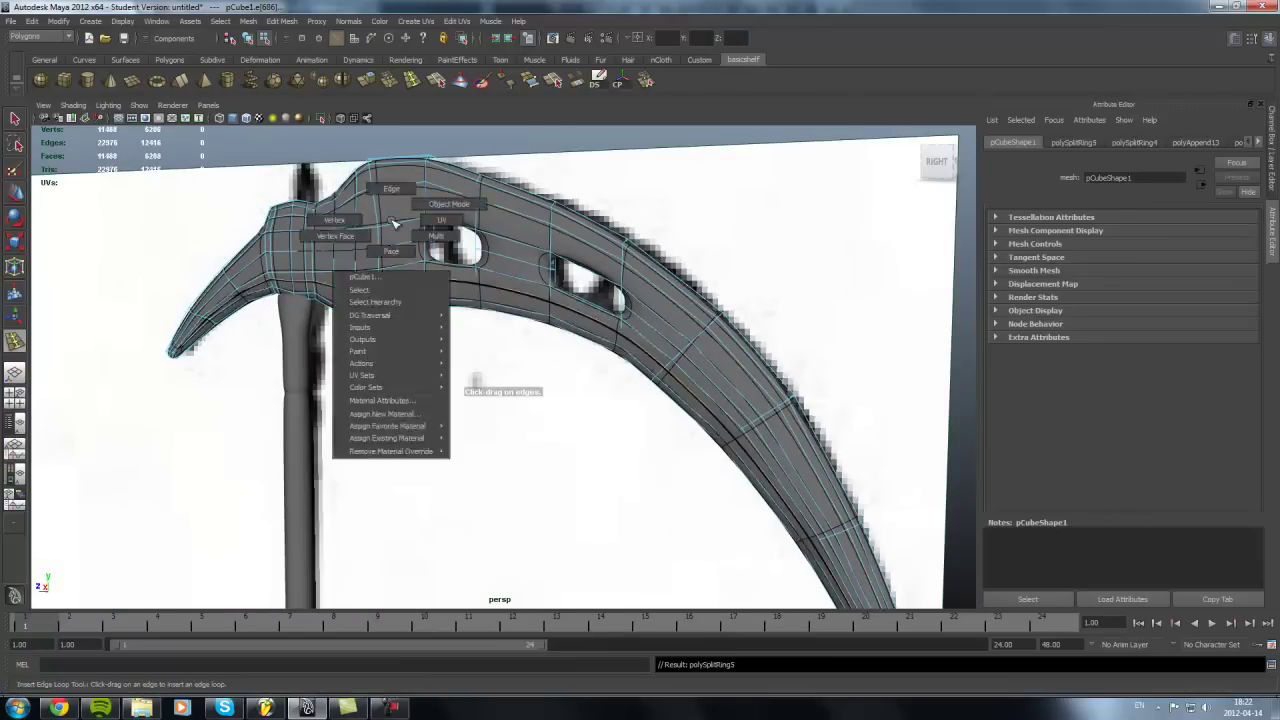
key(F10)
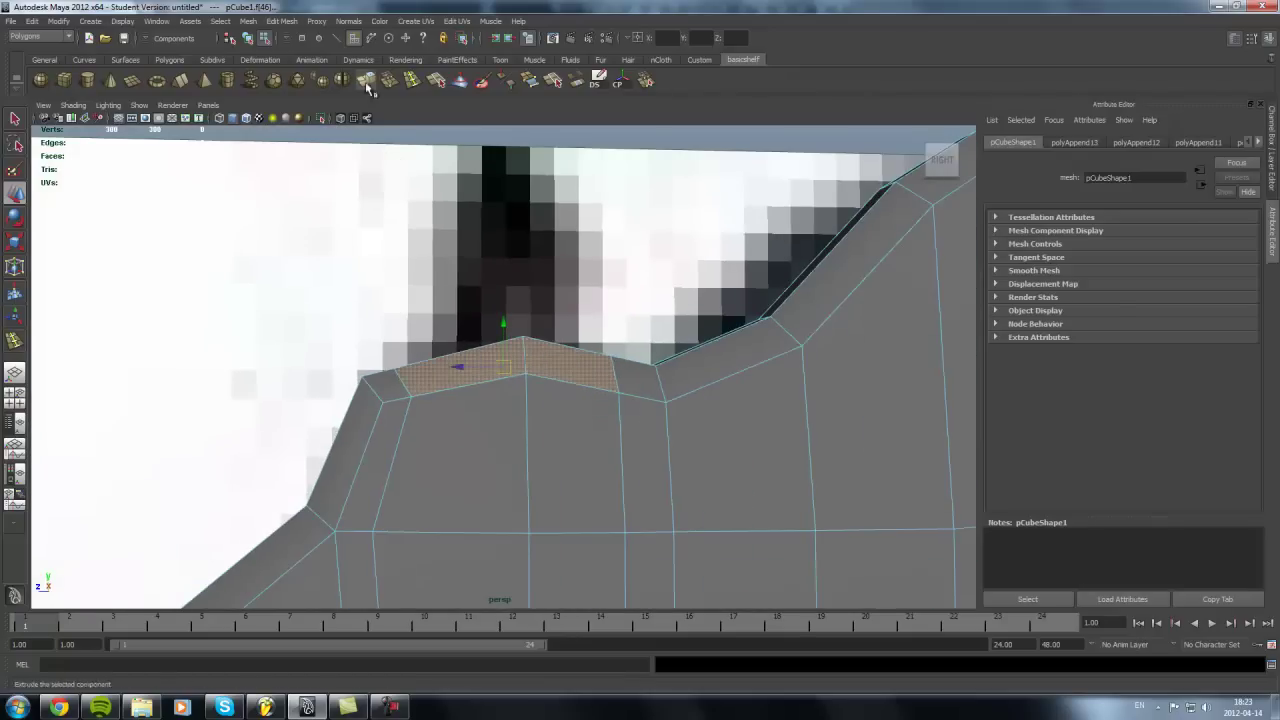
click(367, 87)
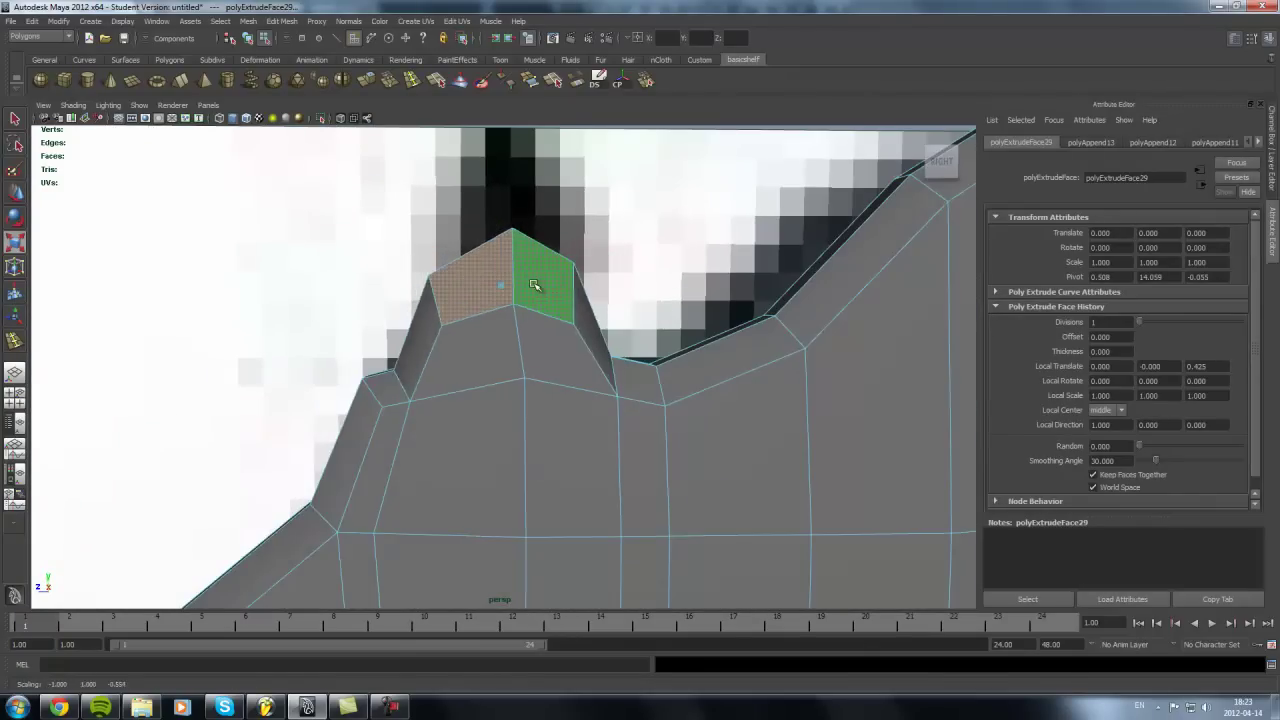
key(ctrl+e)
mouse_move(534, 286)
alt+mouse_down()
mouse_move(560, 250)
mouse_move(552, 235)
mouse_move(646, 249)
mouse_move(534, 294)
mouse_move(443, 214)
alt+mouse_up()
Insert an edge loop along the blade and review the whole curved blade
click(552, 82)
click(553, 83)
alt+drag(503, 264, 754, 509)
alt+right_drag(754, 509, 503, 314)
click(546, 422)
mouse_move(546, 422)
alt+mouse_down()
mouse_move(477, 323)
mouse_move(412, 316)
mouse_move(597, 420)
alt+mouse_up()
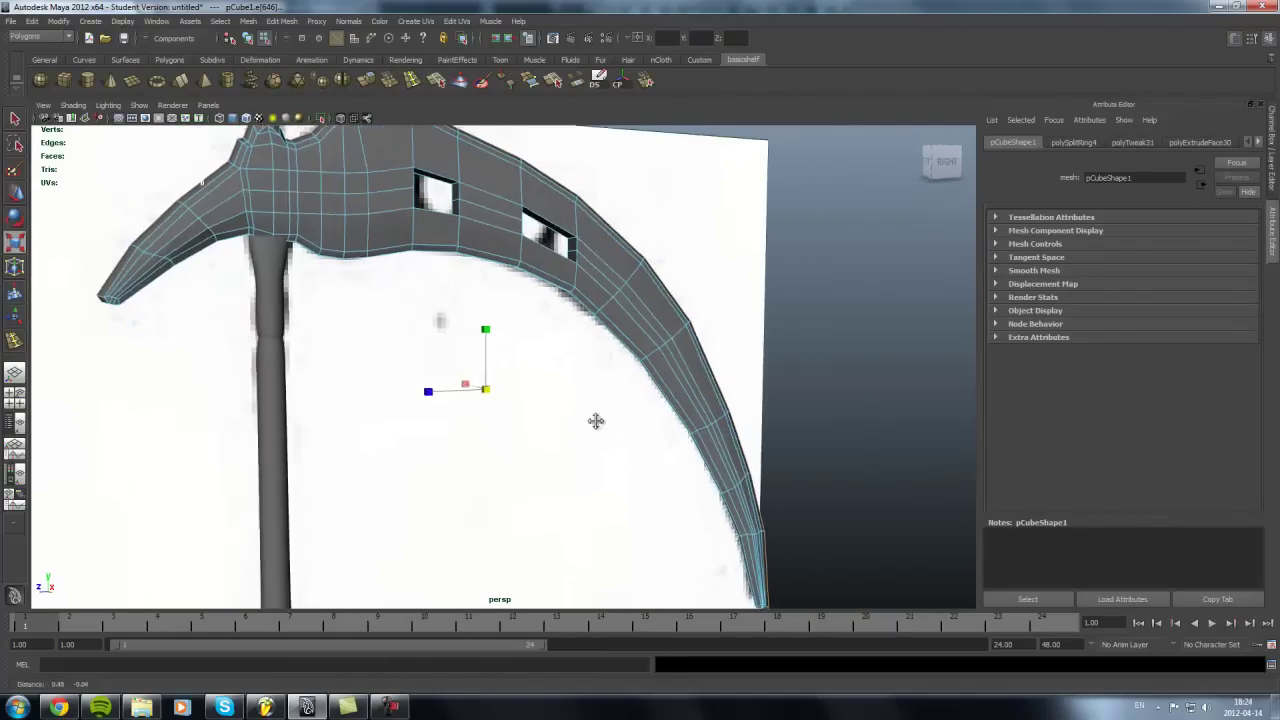
Insert an edge loop across the blade, delete the stray edges, and clear all construction history
key(space)
key(space)
click(780, 390)
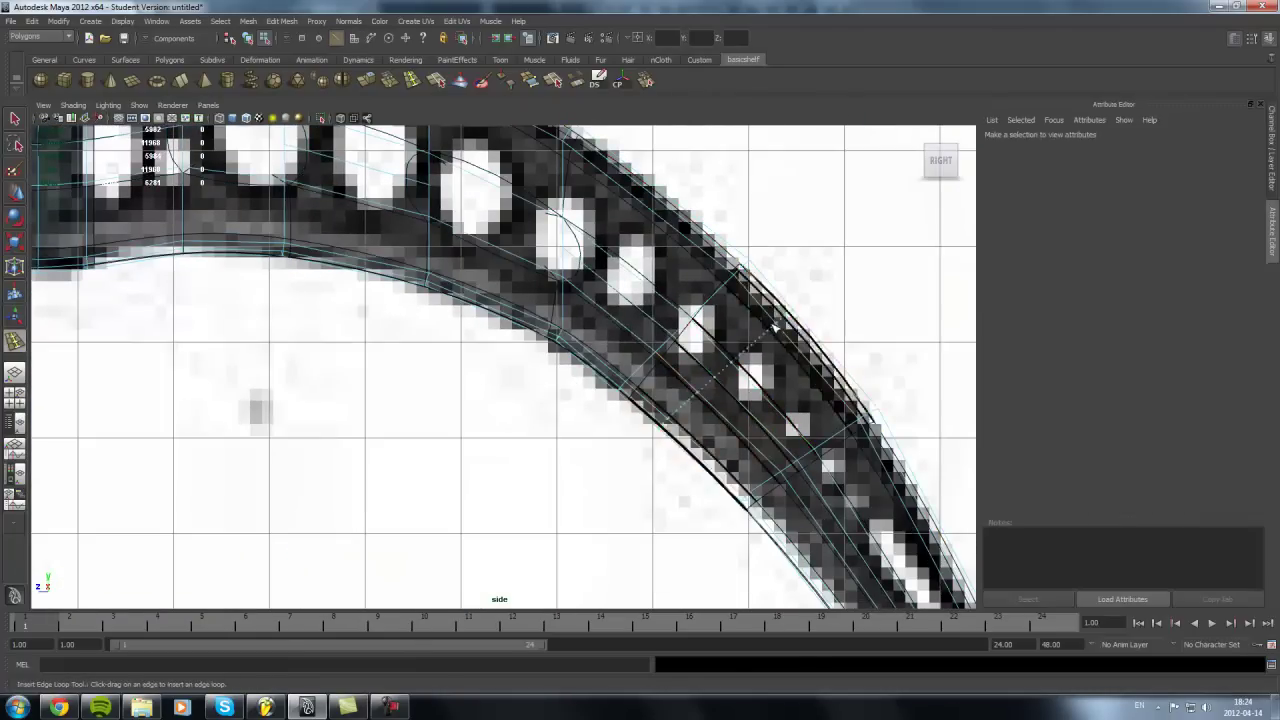
key(w)
click(709, 386)
key(Delete)
click(32, 21)
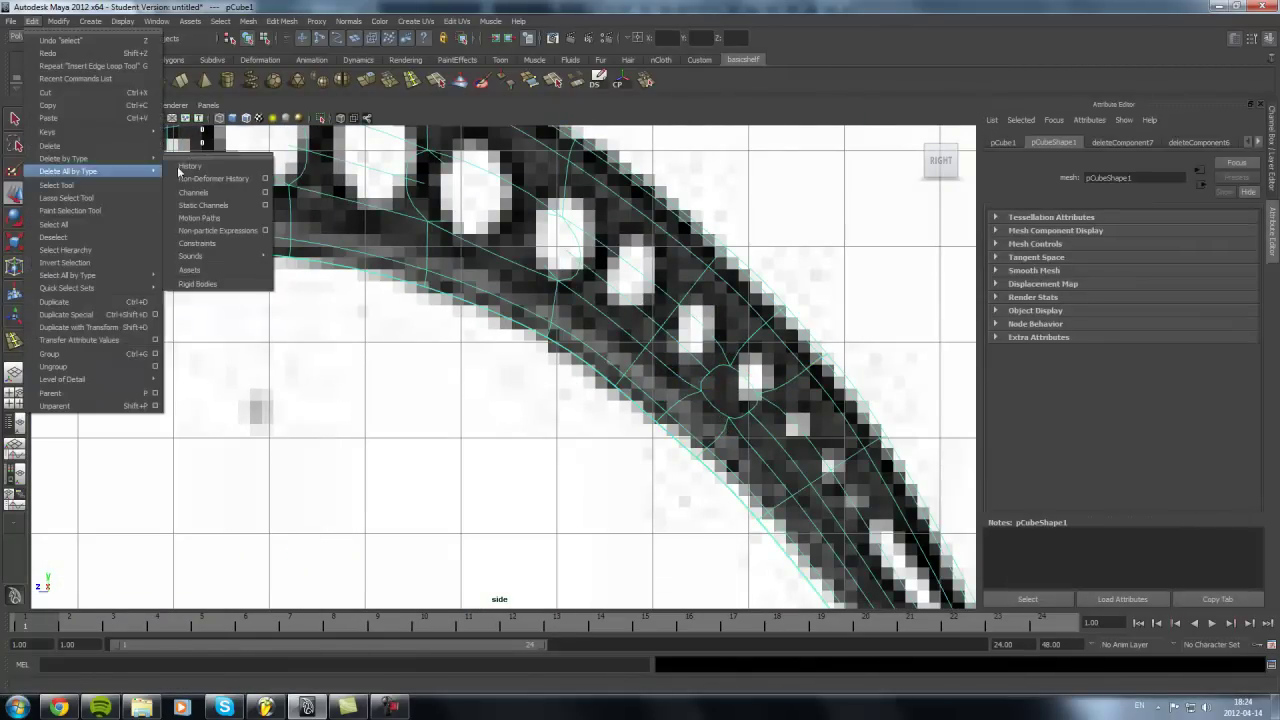
click(189, 167)
Fill the small hole in the blade mesh with a new face using Append to Polygon
scroll(508, 382, up, 5)
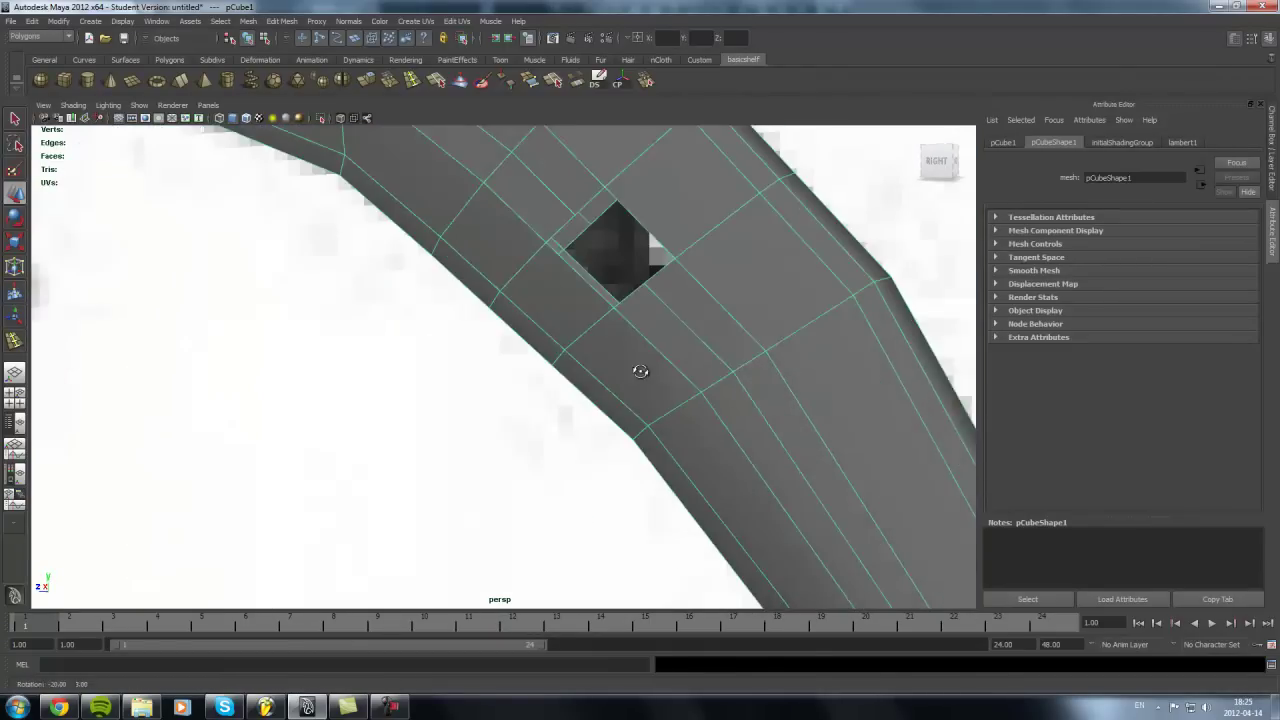
alt+middle_drag(497, 292, 438, 313)
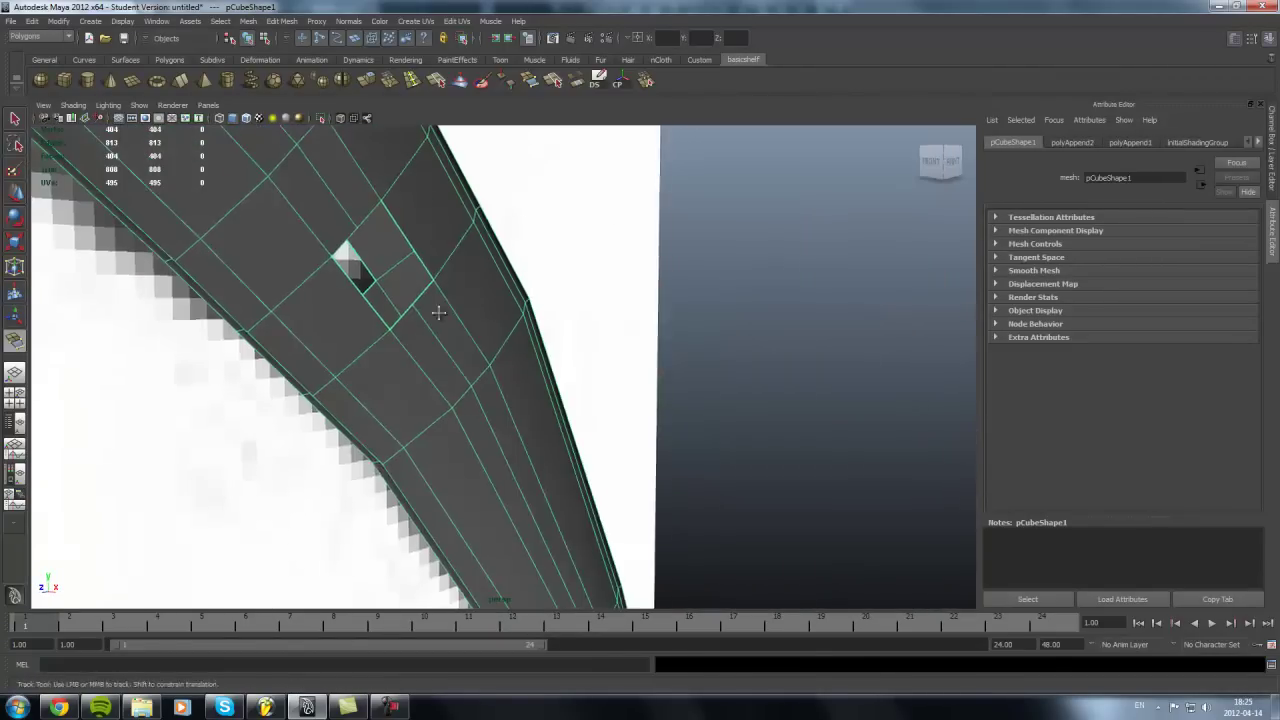
click(387, 318)
alt+drag(387, 318, 465, 393)
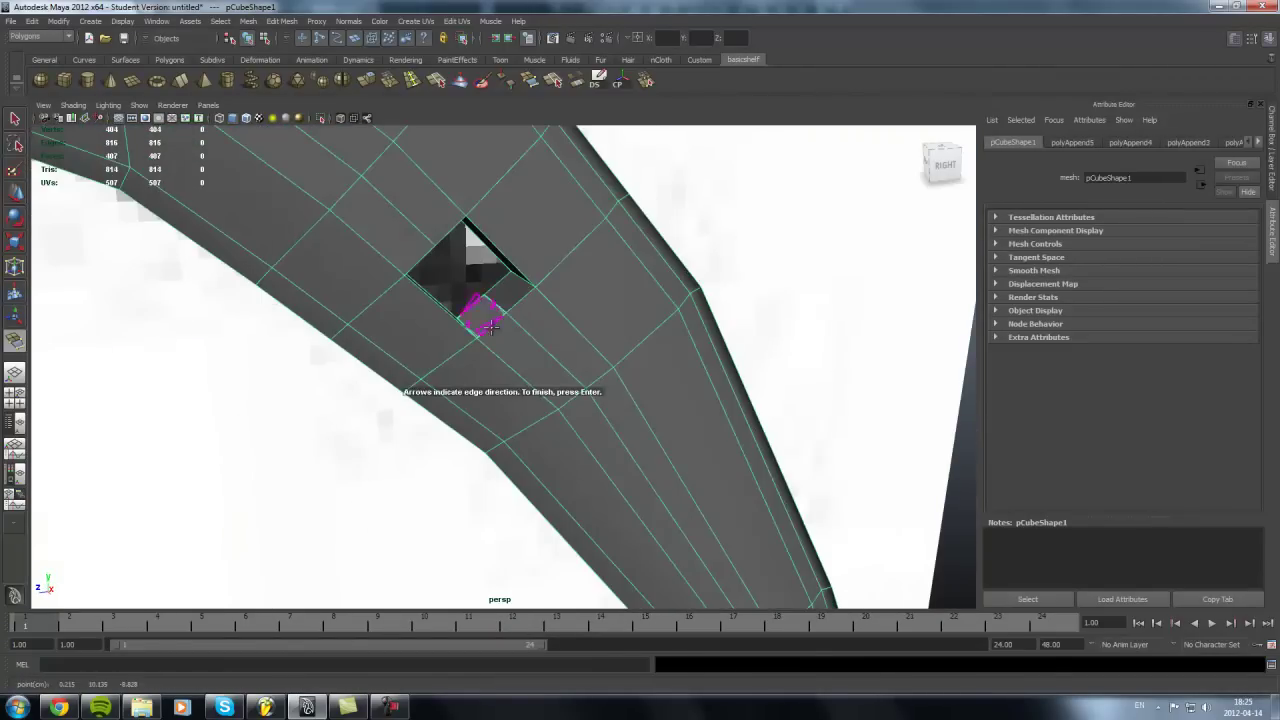
key(w)
scroll(463, 351, down, 5)
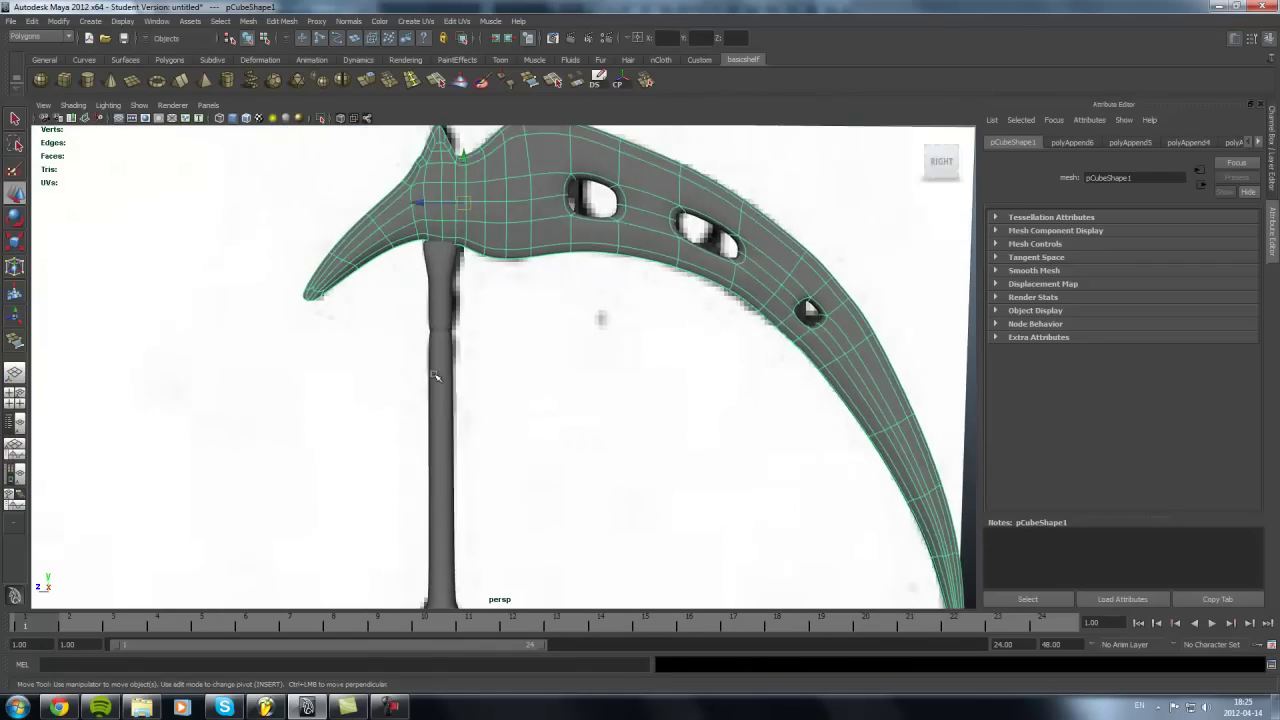
alt+drag(436, 376, 483, 270)
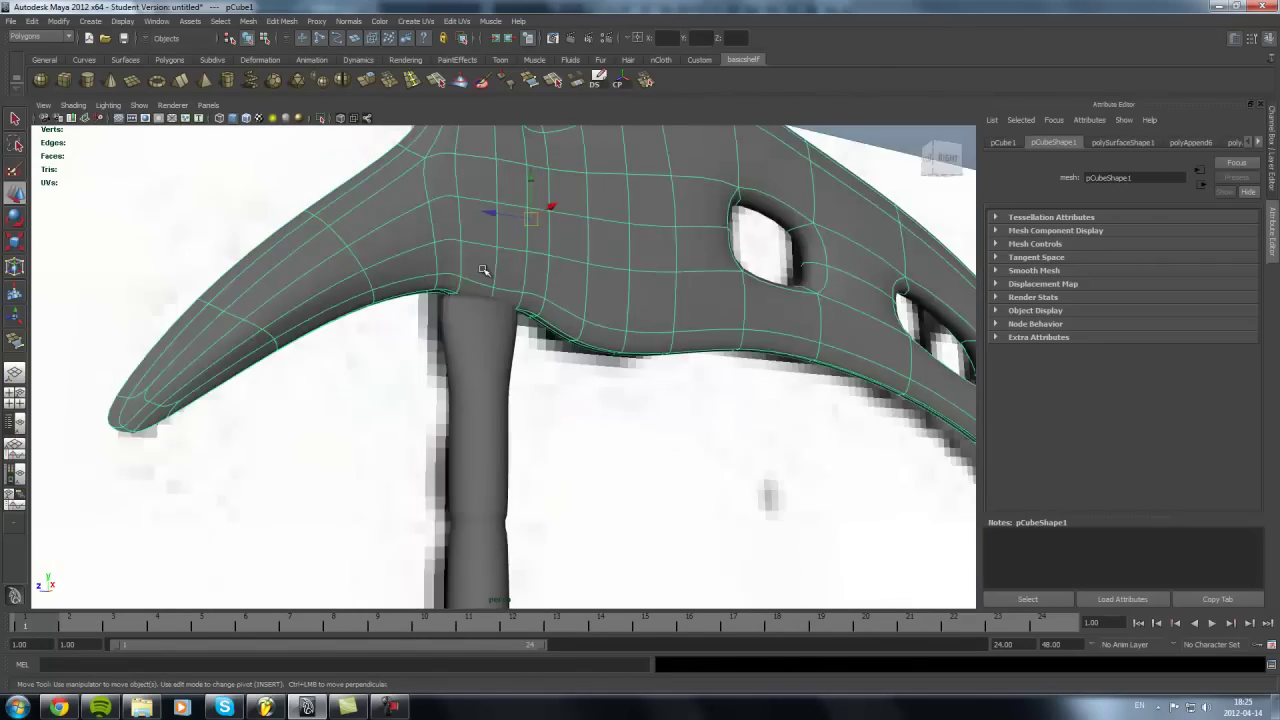
scroll(486, 267, up, 1)
click(494, 323)
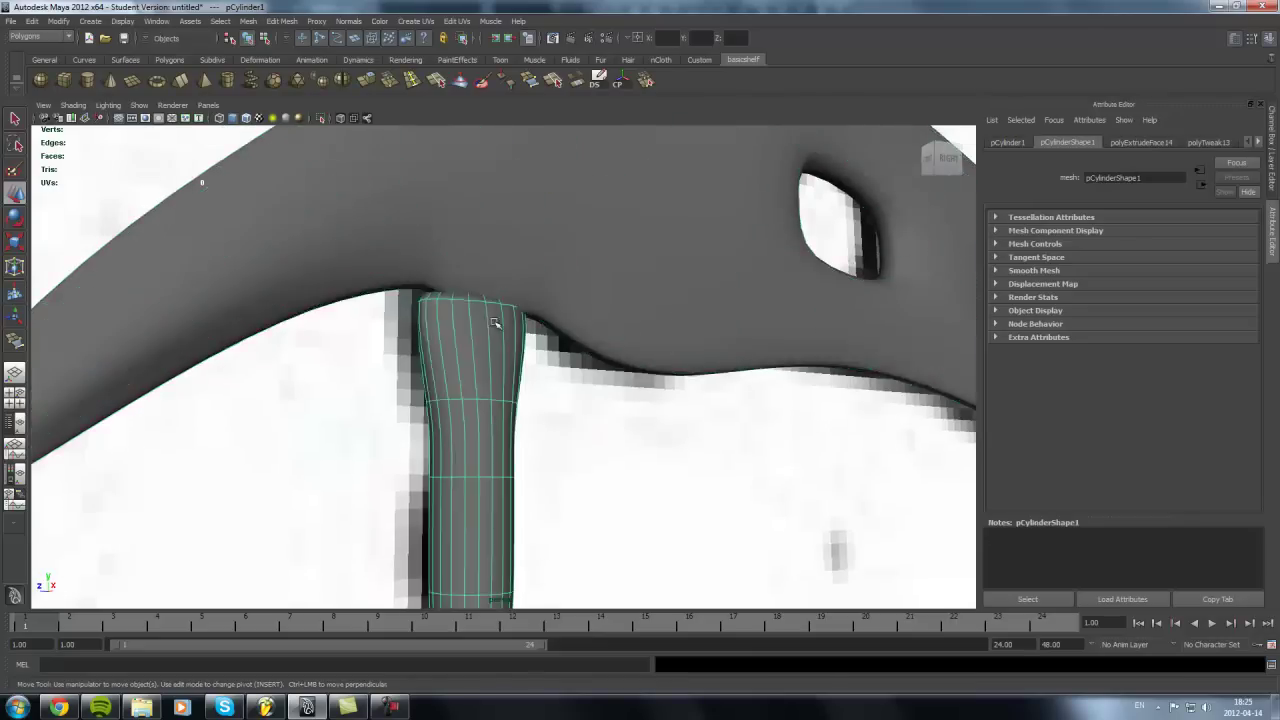
scroll(495, 508, down, 5)
alt+drag(495, 521, 489, 366)
scroll(495, 480, up, 5)
mouse_move(398, 393)
alt+mouse_down()
mouse_move(486, 271)
mouse_move(576, 319)
mouse_move(342, 359)
mouse_move(406, 271)
mouse_move(614, 137)
mouse_move(558, 289)
mouse_move(379, 391)
alt+mouse_up()
click(486, 271)
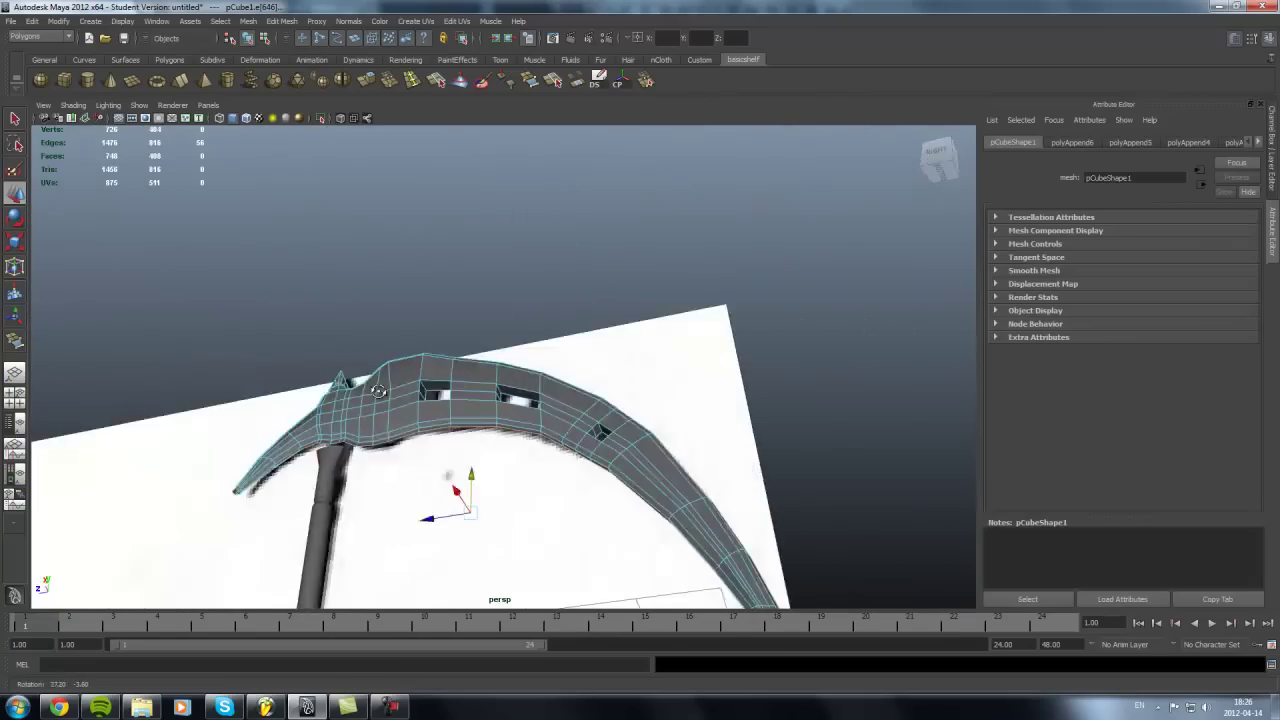
Open the reference image plane's attributes and show the side view full size
key(space)
key(space)
click(72, 105)
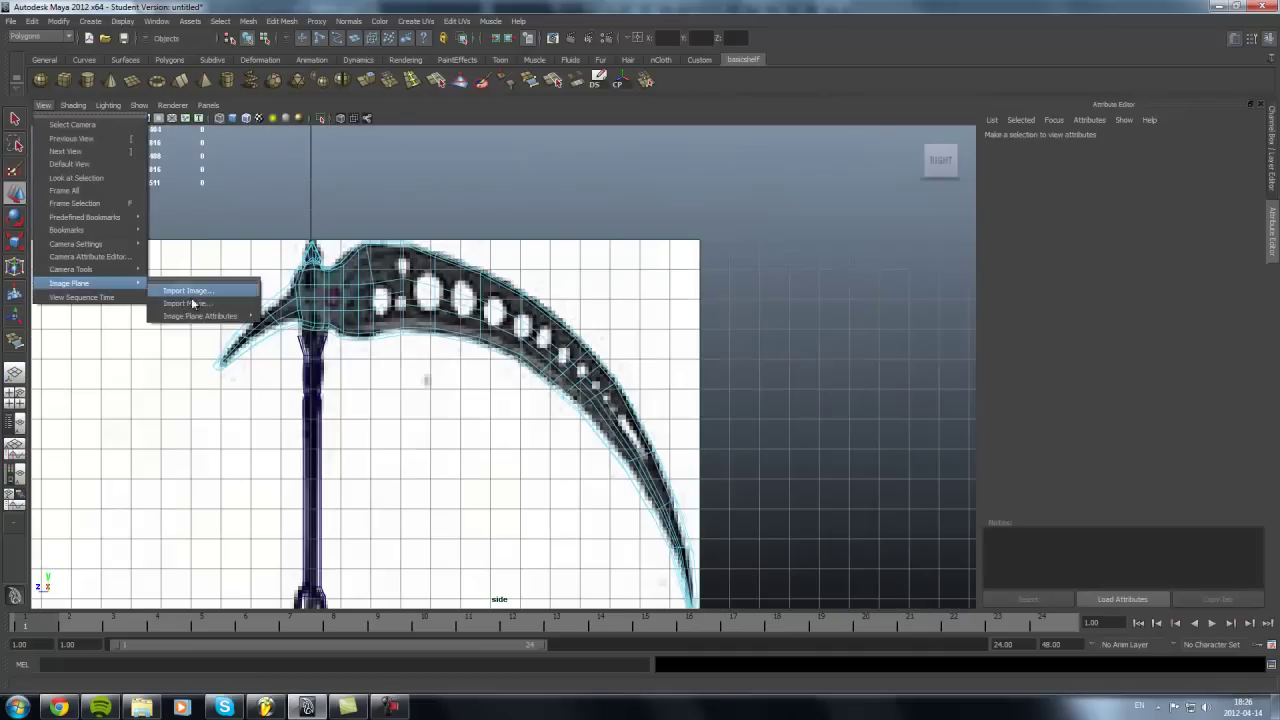
click(200, 315)
key(space)
key(space)
Select the blade and remove the faces at its underside where the handle meets it
click(503, 427)
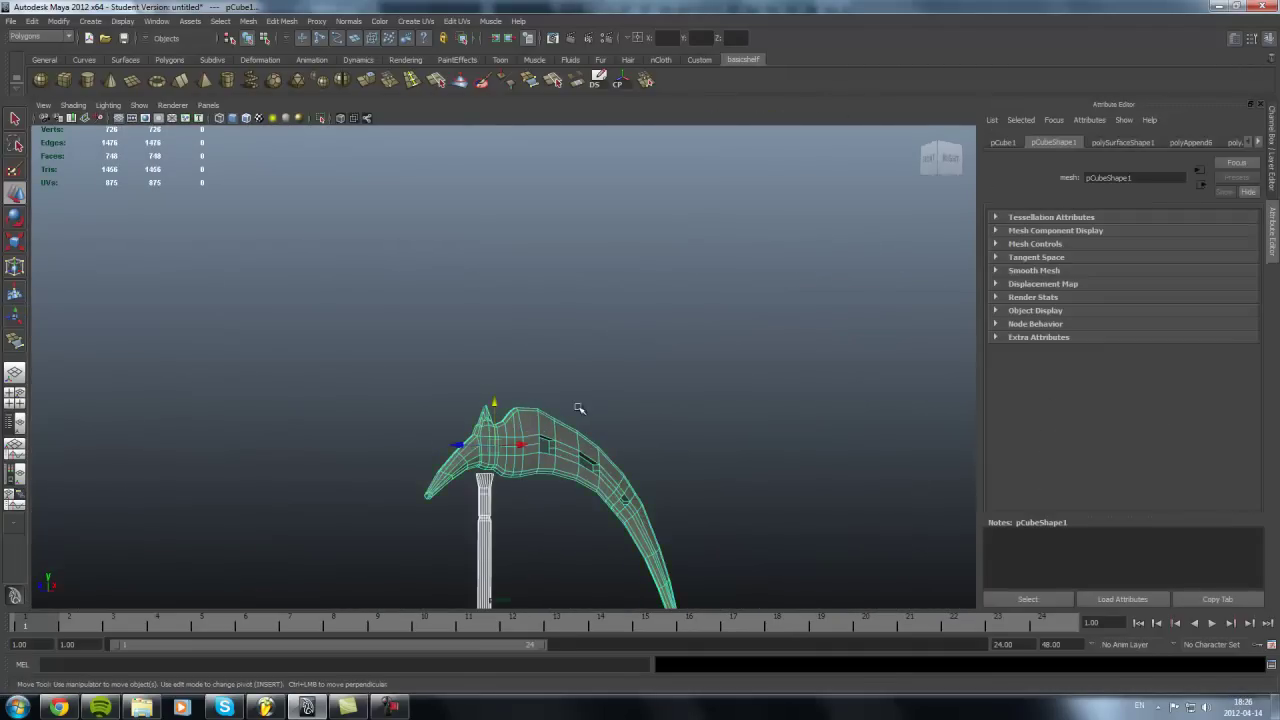
scroll(586, 408, up, 5)
scroll(537, 334, up, 5)
right_click(810, 283)
click(754, 297)
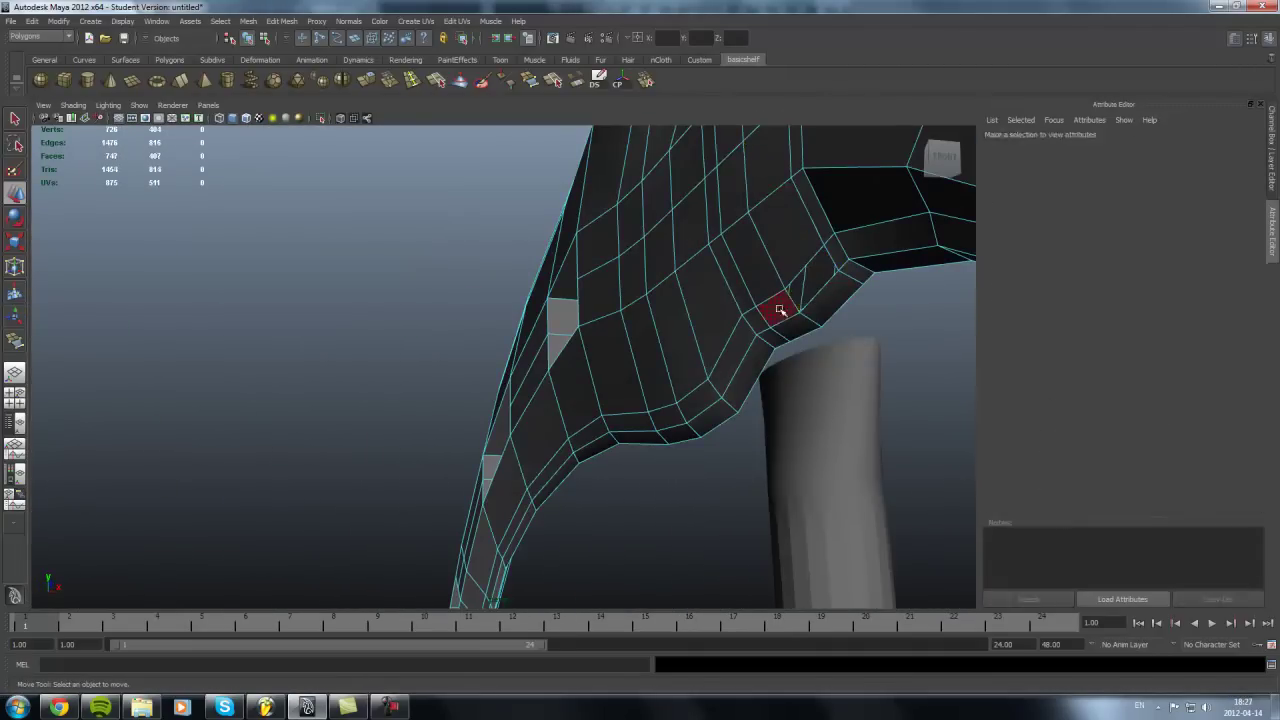
click(829, 251)
key(ctrl+z)
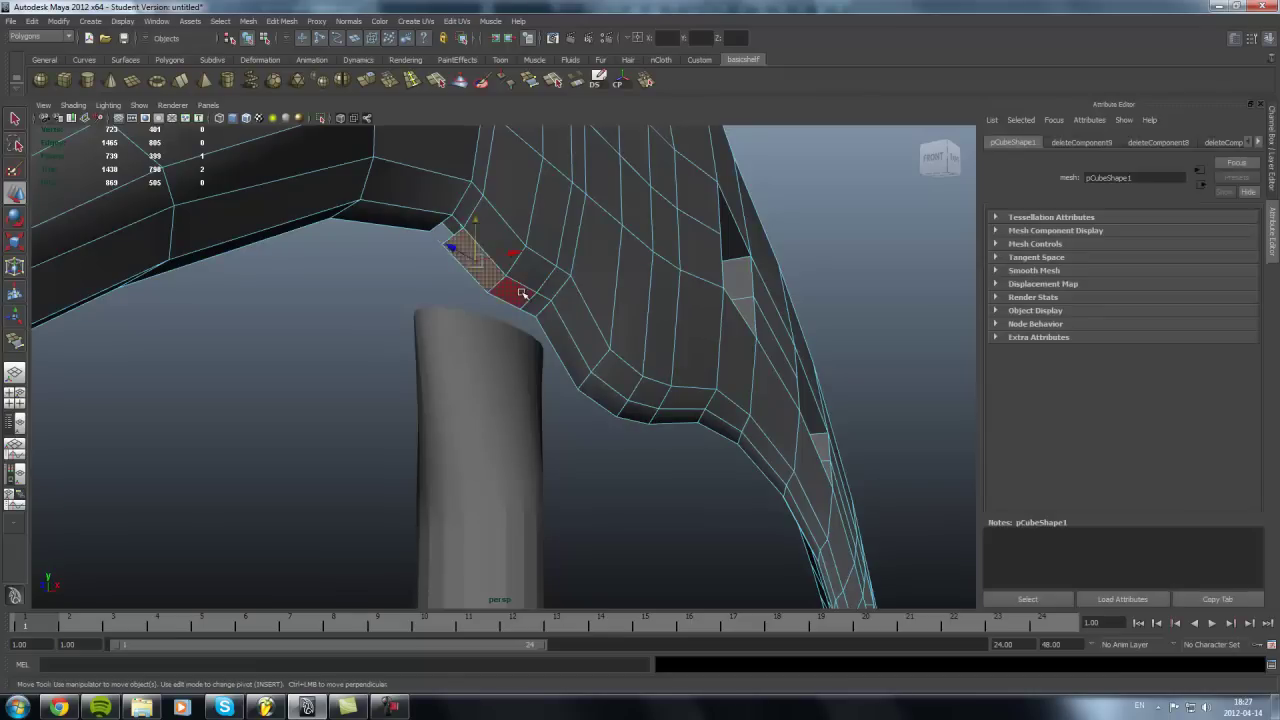
key(ctrl+z)
alt+drag(491, 244, 534, 300)
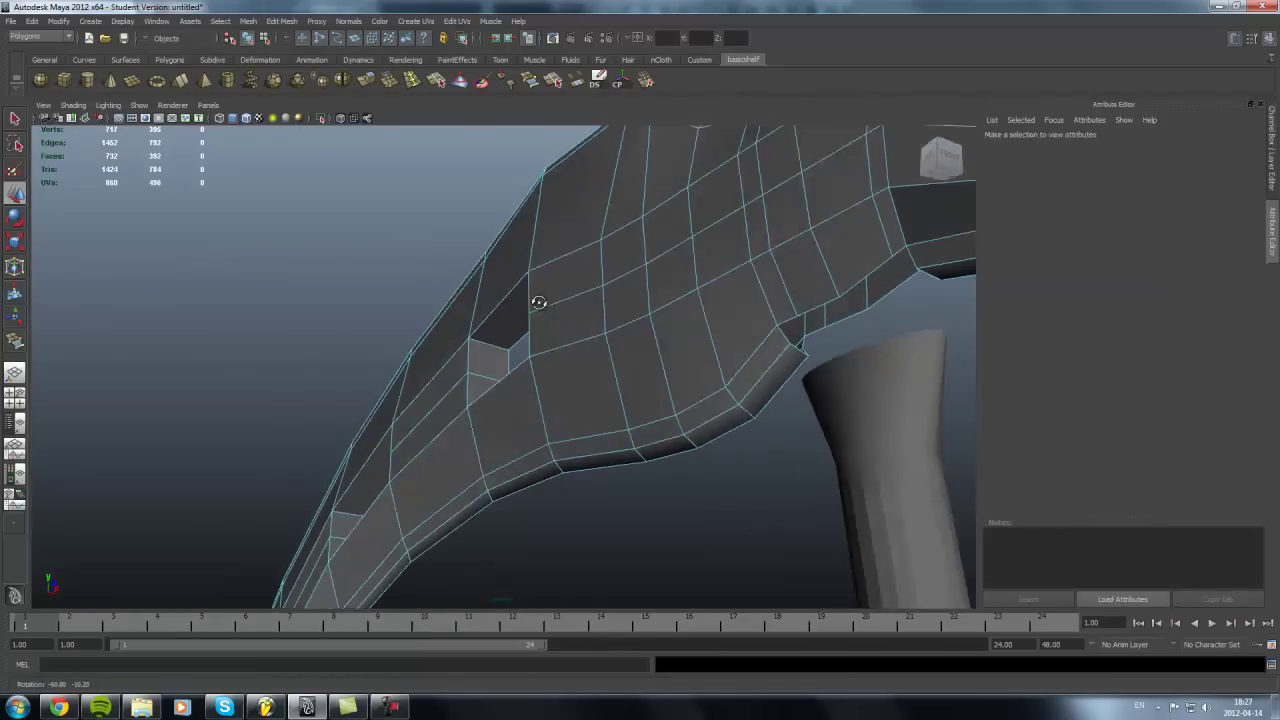
click(829, 258)
alt+drag(829, 258, 820, 286)
alt+middle_drag(820, 286, 459, 275)
alt+drag(459, 275, 245, 175)
mouse_move(403, 338)
alt+mouse_down()
mouse_move(470, 220)
mouse_move(488, 100)
alt+mouse_up()
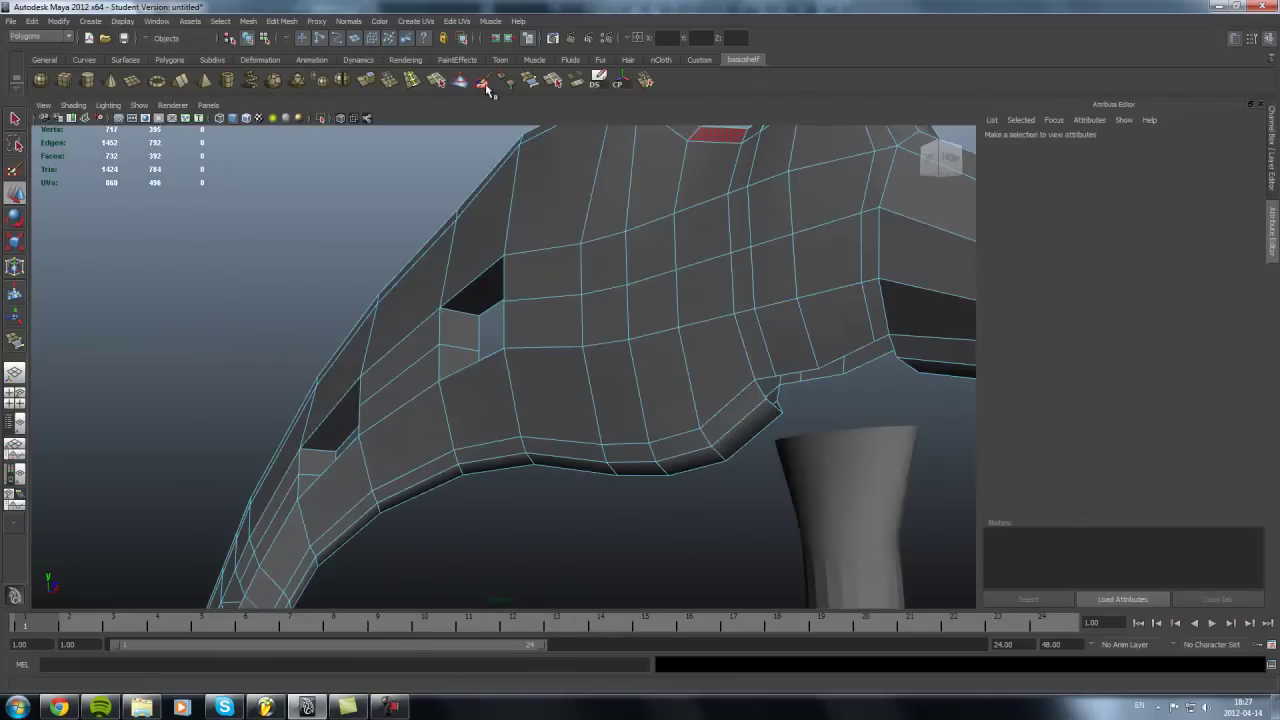
Combine blade and handle into one mesh, select the opening's border edges, and add an edge loop
click(267, 21)
click(32, 21)
mouse_move(600, 400)
alt+mouse_down()
mouse_move(800, 510)
mouse_move(834, 486)
alt+mouse_up()
mouse_move(700, 506)
alt+mouse_down()
mouse_move(814, 514)
mouse_move(822, 474)
alt+mouse_up()
double_click(822, 474)
mouse_move(520, 300)
alt+mouse_down()
mouse_move(399, 351)
mouse_move(711, 366)
alt+mouse_up()
alt+drag(745, 323, 866, 342)
mouse_move(903, 398)
alt+mouse_down()
mouse_move(305, 270)
mouse_move(305, 400)
alt+mouse_up()
click(305, 418)
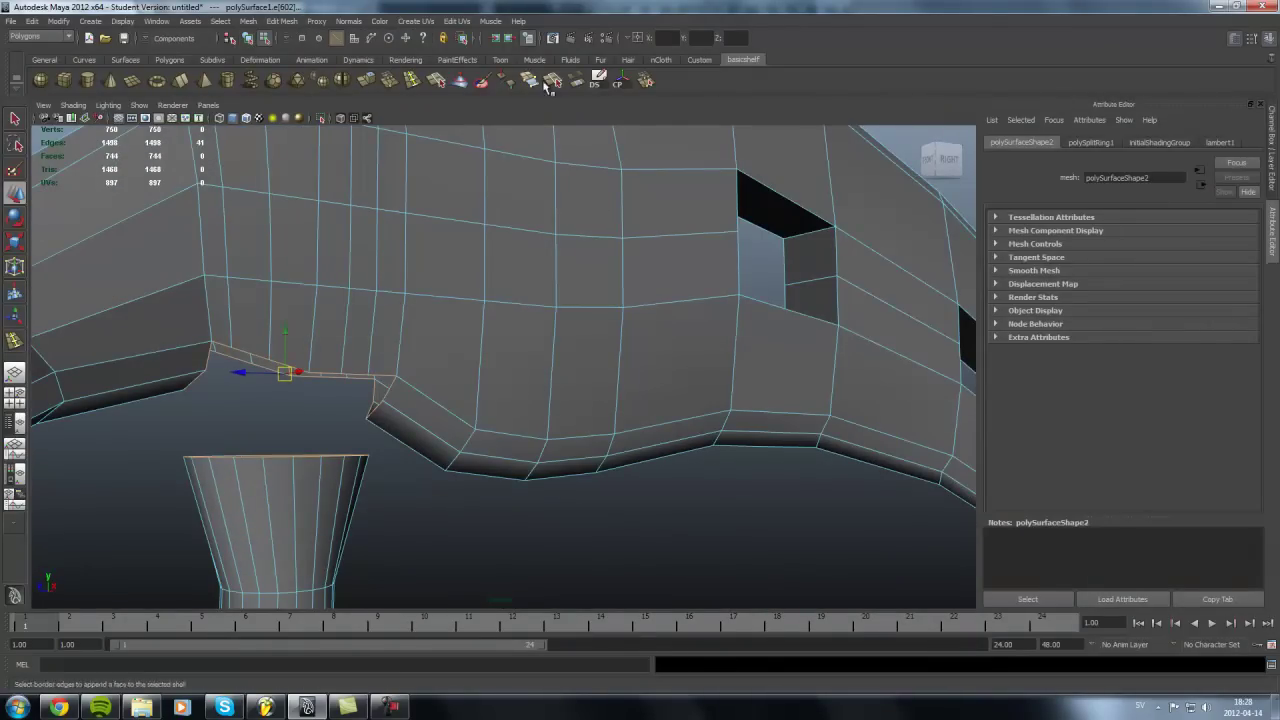
alt+right_drag(530, 300, 509, 383)
key(F8)
Duplicate the scythe and flip the copy upside down with Rotate X 180
key(3)
mouse_move(608, 494)
alt+mouse_down()
mouse_move(428, 485)
mouse_move(557, 534)
alt+mouse_up()
click(530, 378)
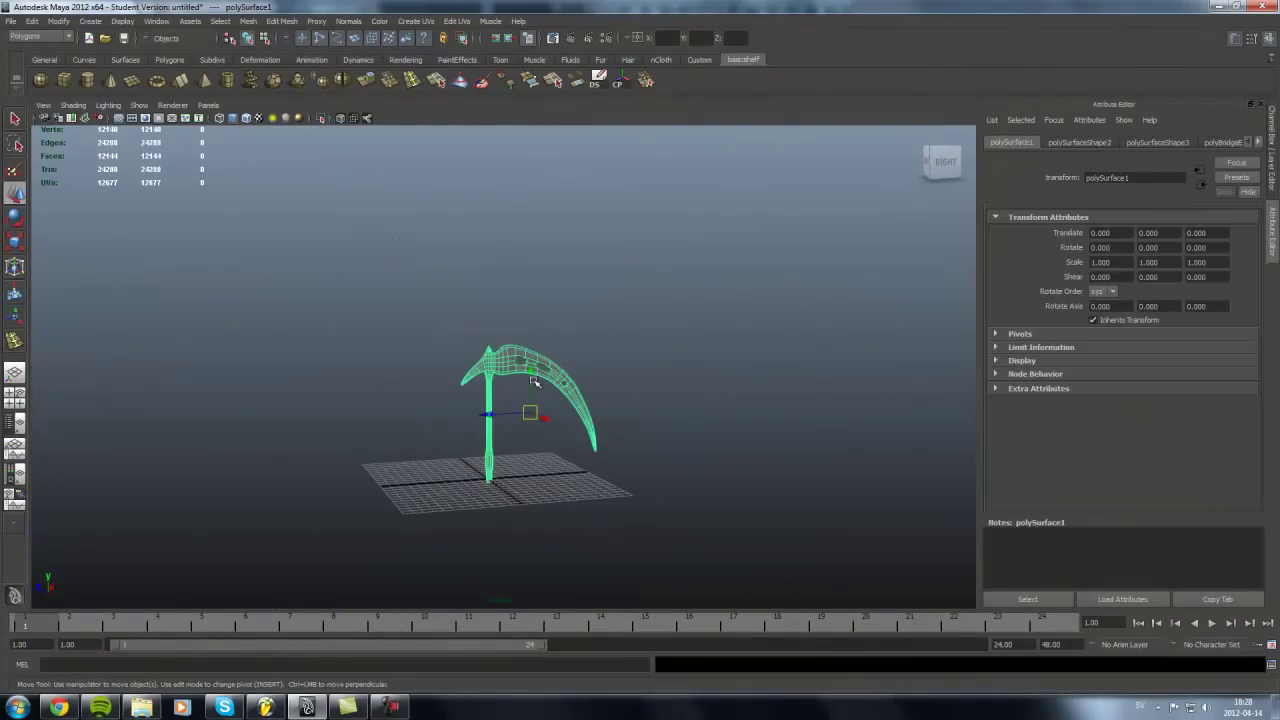
key(Insert)
key([)
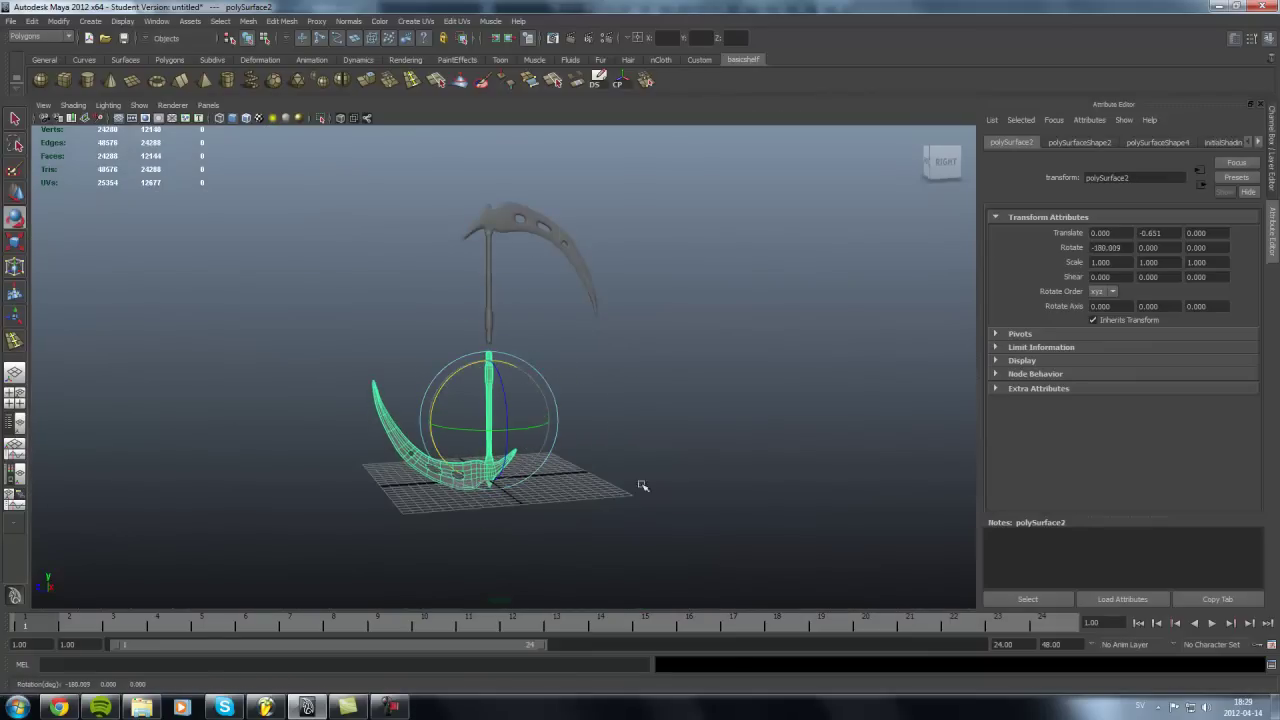
text(180)
key(Return)
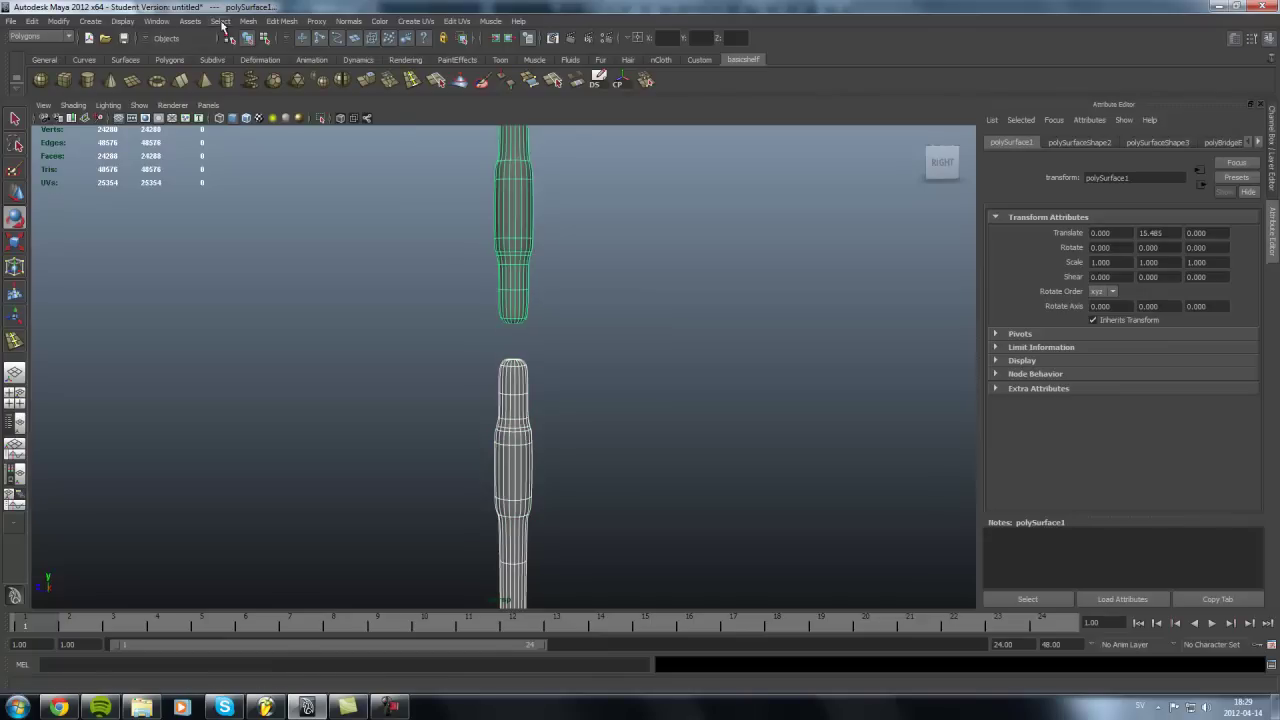
Combine both scythes into one mesh and bridge the open handle-end edges
click(266, 40)
right_drag(513, 313, 457, 314)
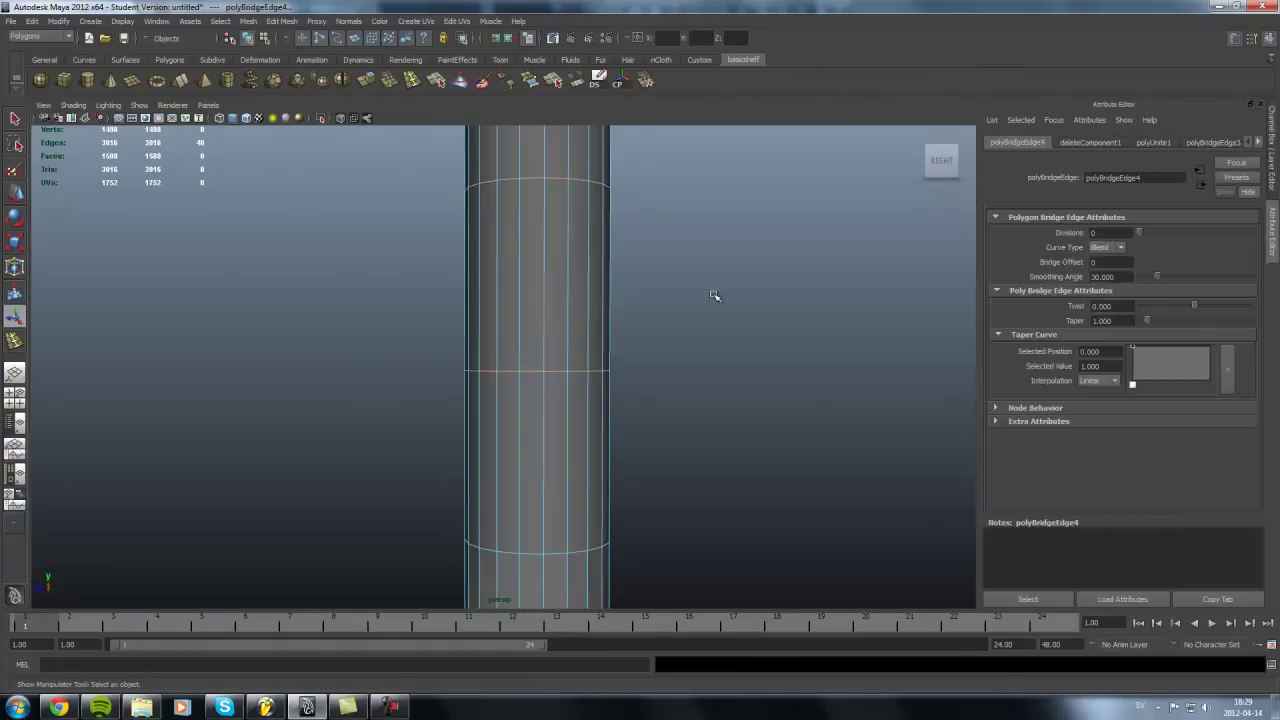
alt+drag(530, 373, 418, 298)
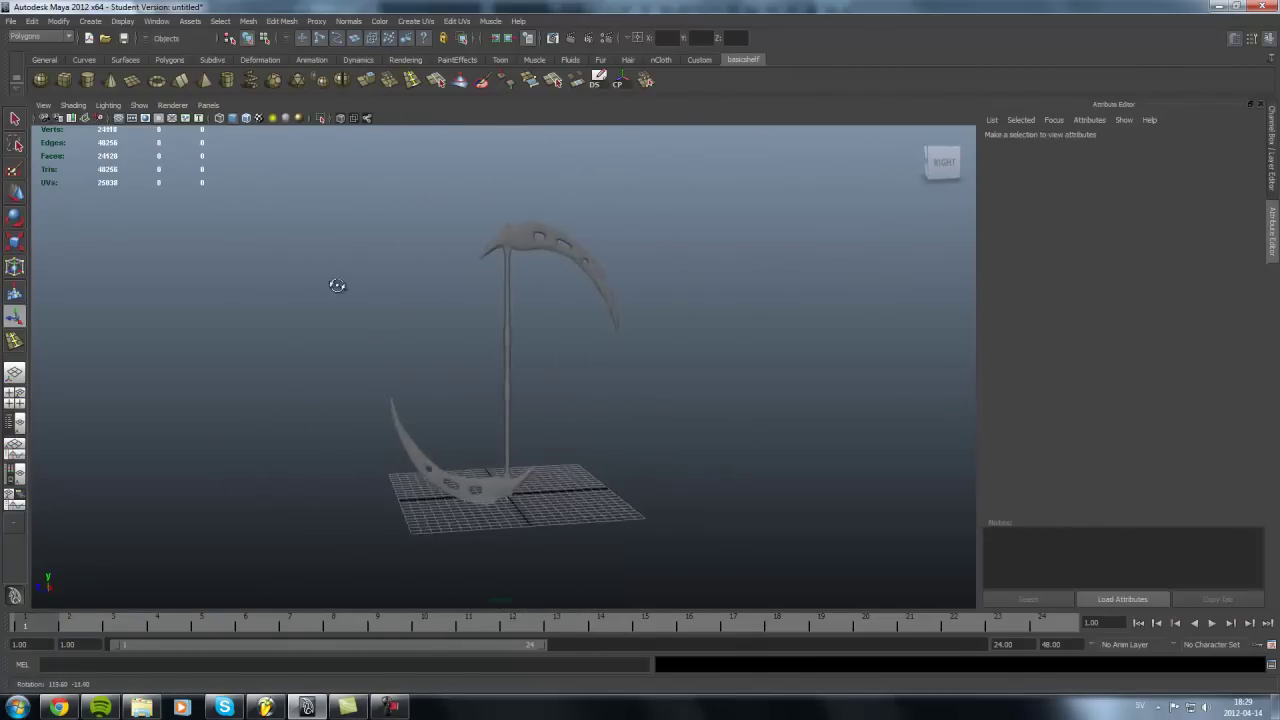